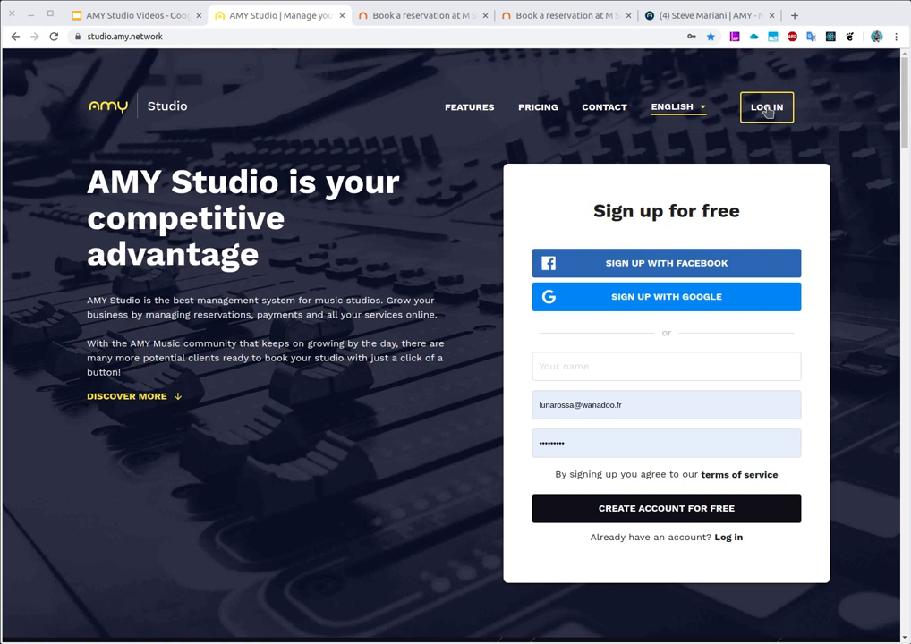
Log in with the Facebook account and open the studio rooms configuration
{"action": "left_click", "coordinate": [766, 108]}
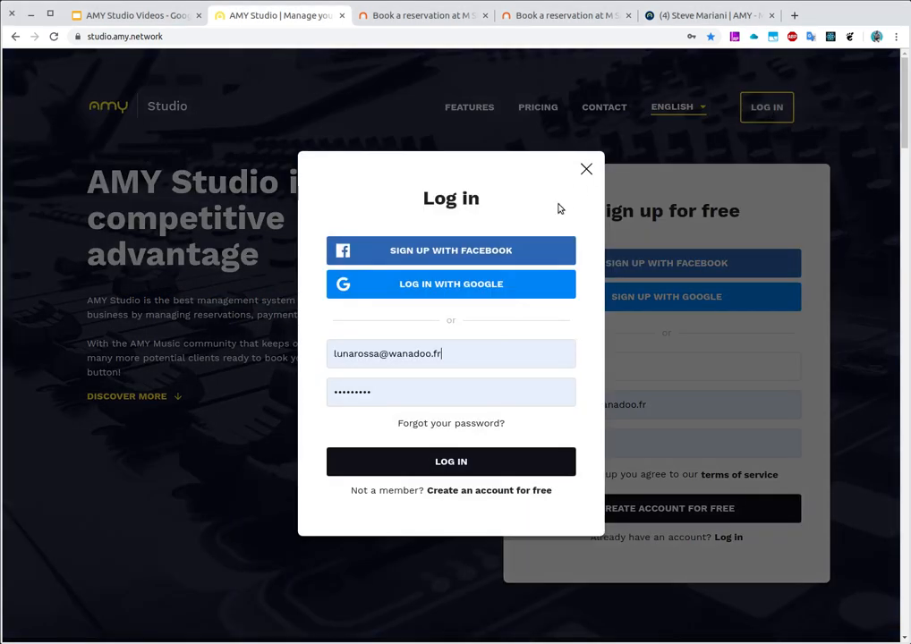
{"action": "left_click", "coordinate": [547, 256]}
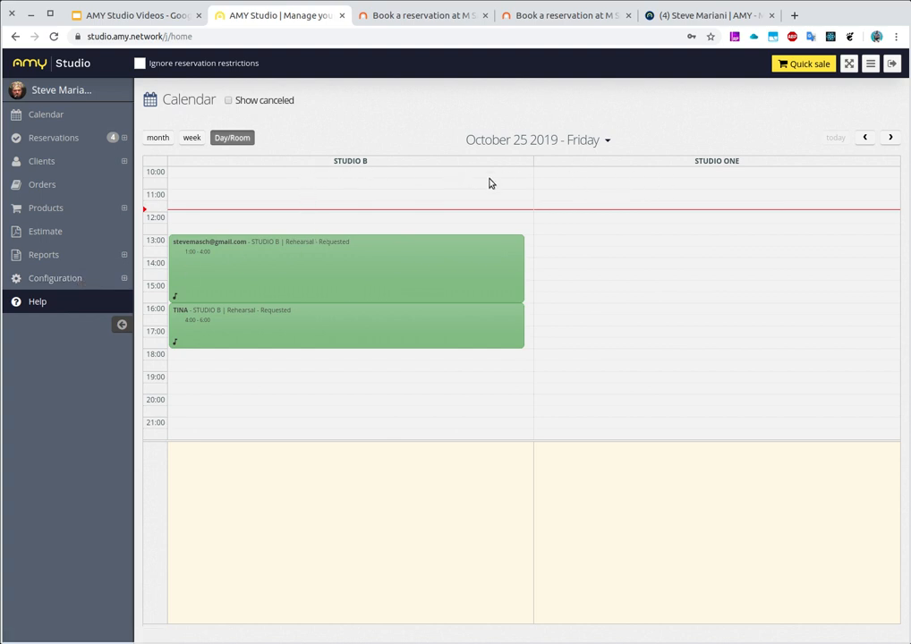
{"action": "left_click", "coordinate": [99, 284]}
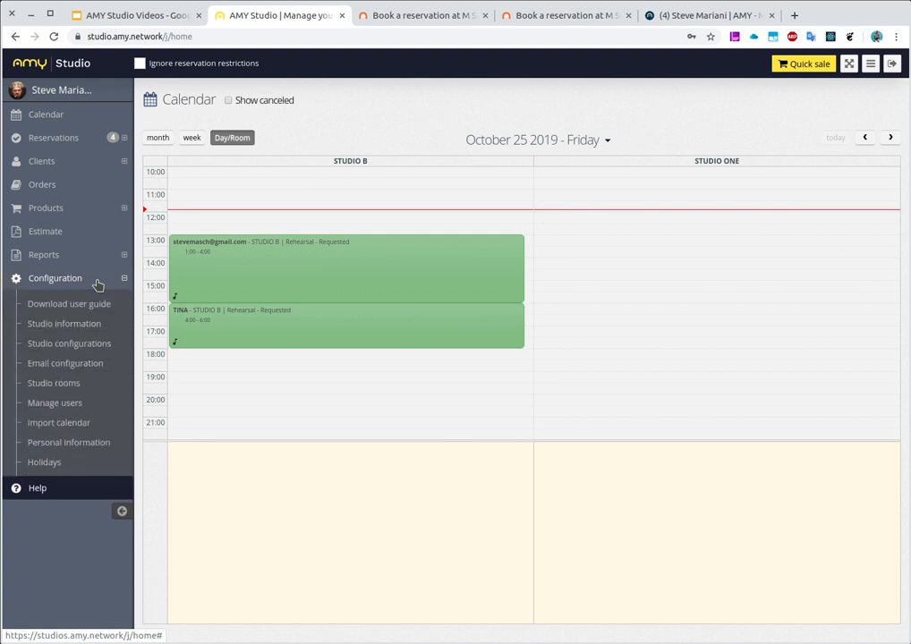
{"action": "left_click", "coordinate": [70, 390]}
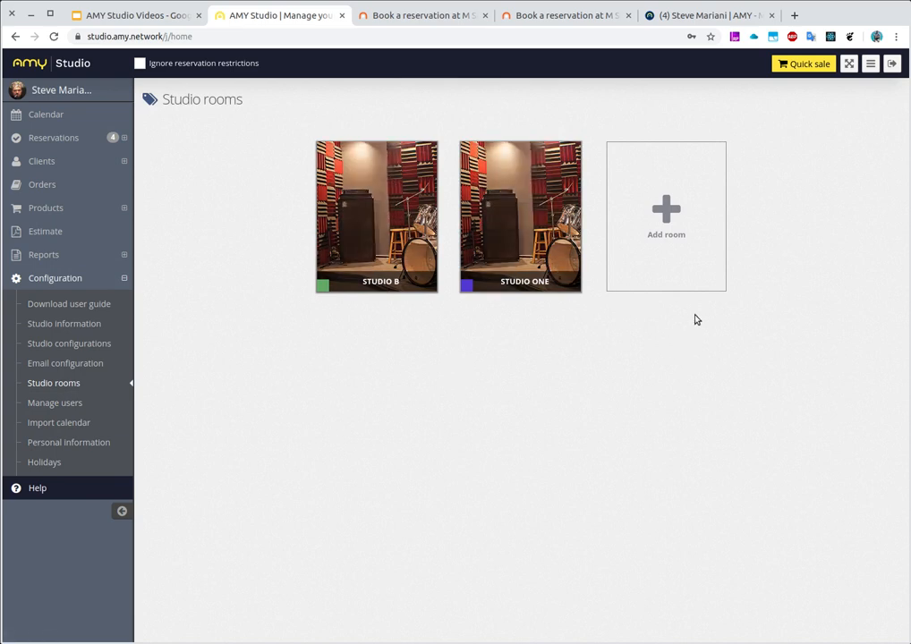
Add a new room named STUDIO X with the charge type Cost per hour
{"action": "left_click", "coordinate": [675, 213]}
{"action": "left_click", "coordinate": [268, 189]}
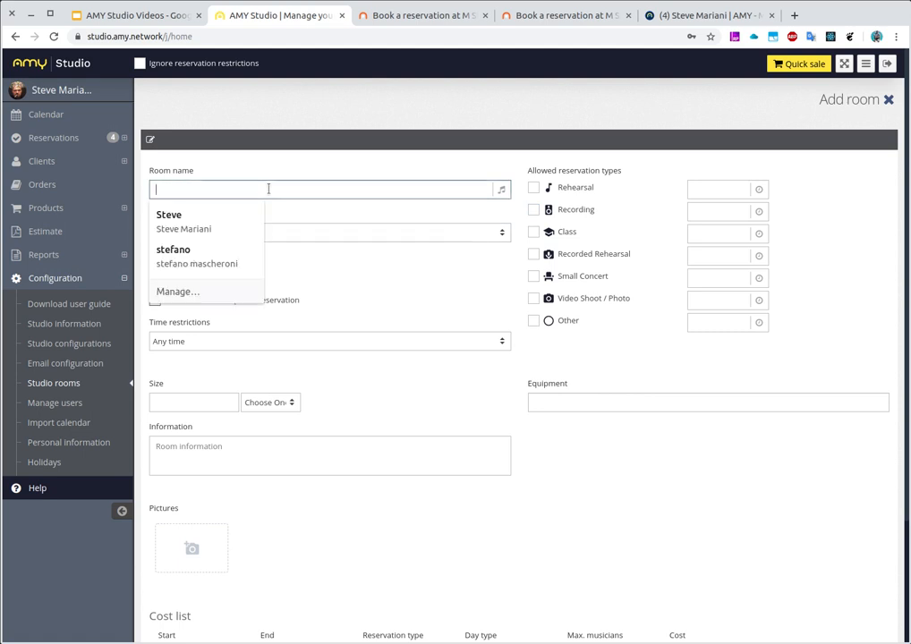
{"action": "type", "text": "STUDIO"}
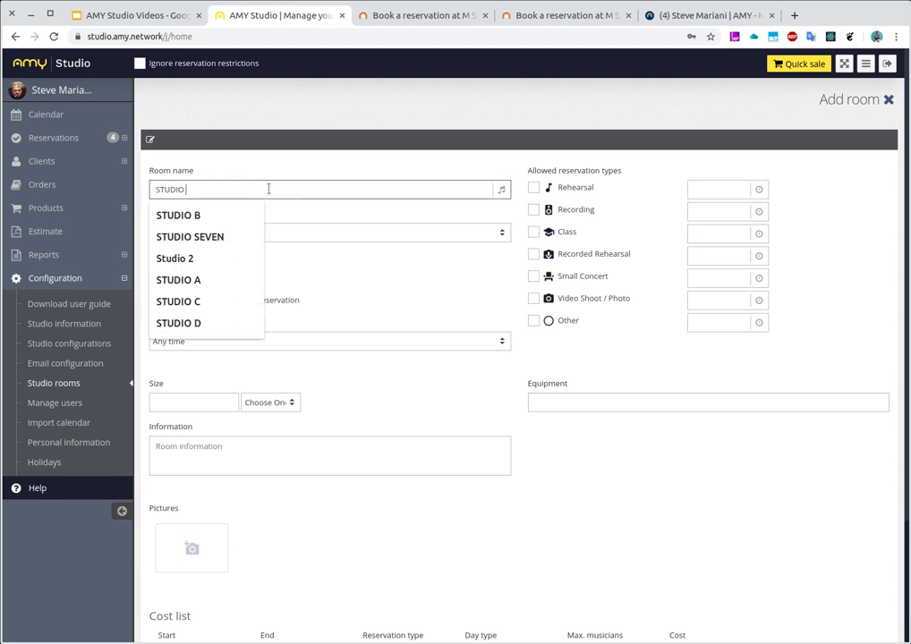
{"action": "type", "text": " X"}
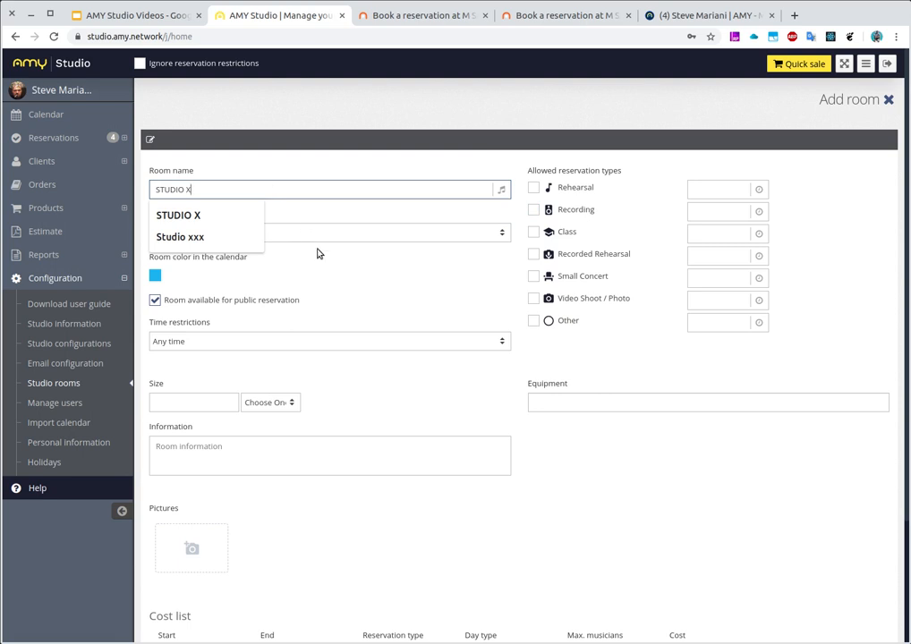
{"action": "left_click", "coordinate": [279, 233]}
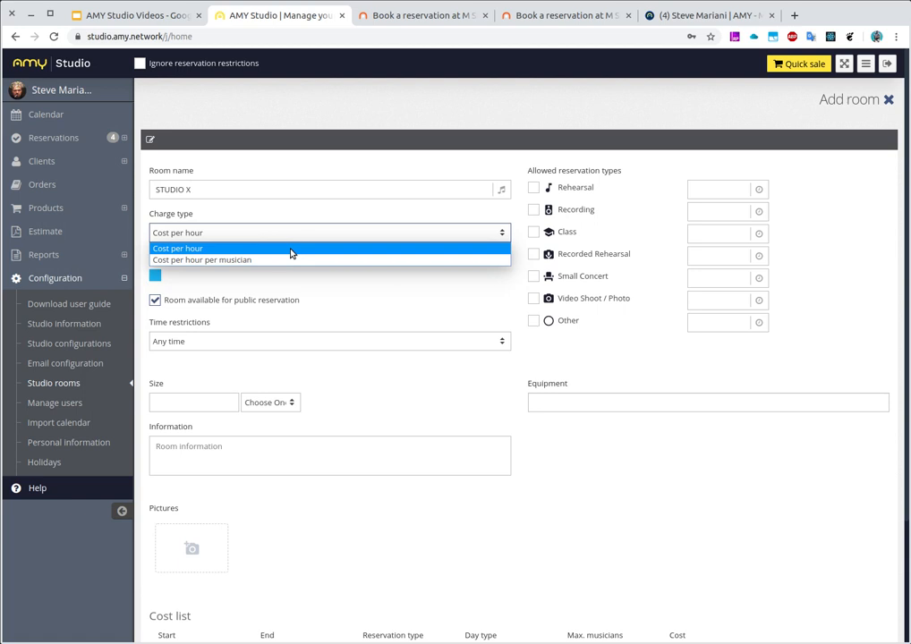
{"action": "left_click", "coordinate": [290, 252]}
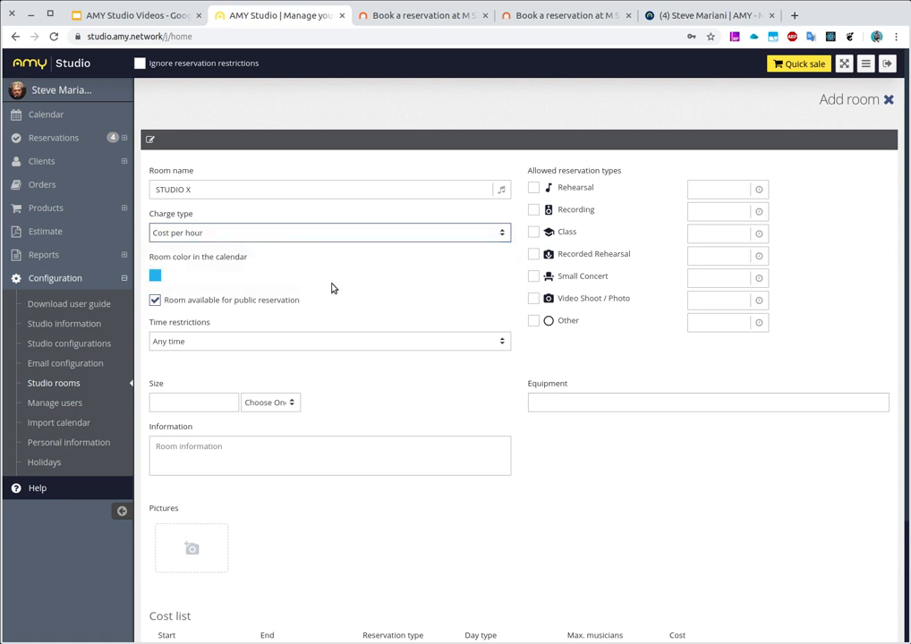
{"action": "left_click", "coordinate": [329, 238]}
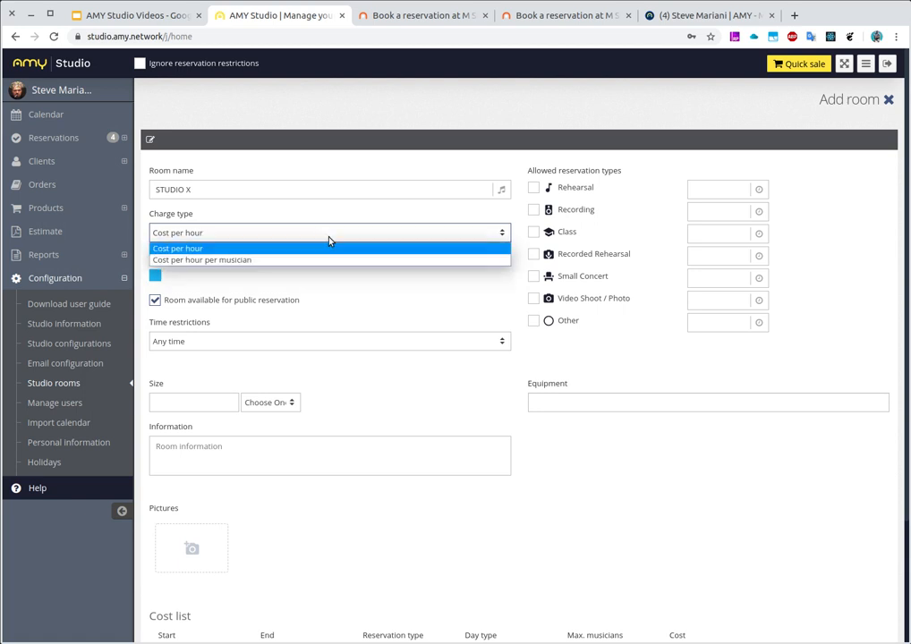
{"action": "left_click", "coordinate": [339, 281]}
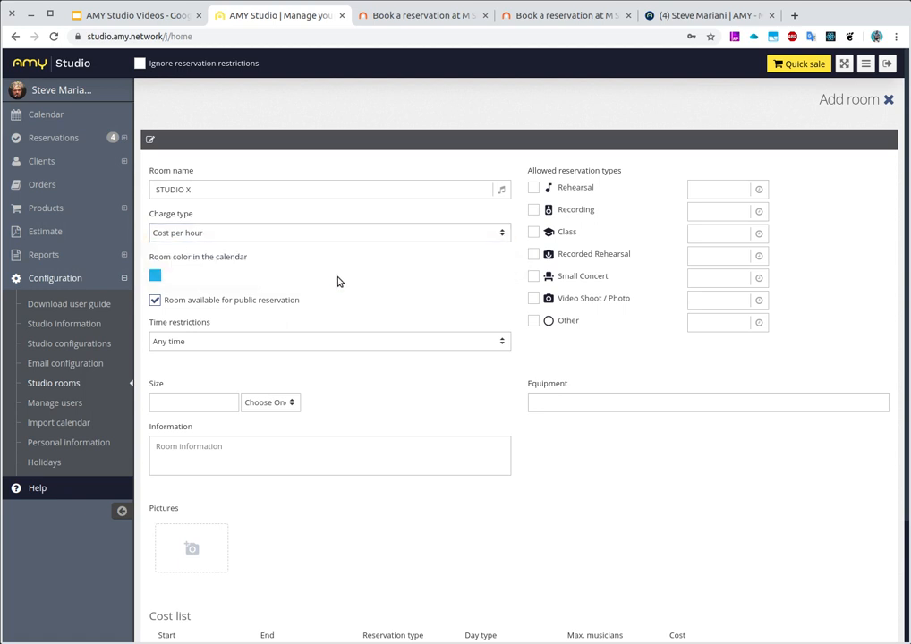
Restrict the room's reservation times to Only round times (1:00, 2:00, etc)
{"action": "scroll", "coordinate": [338, 281], "scroll_direction": "down", "scroll_amount": 1}
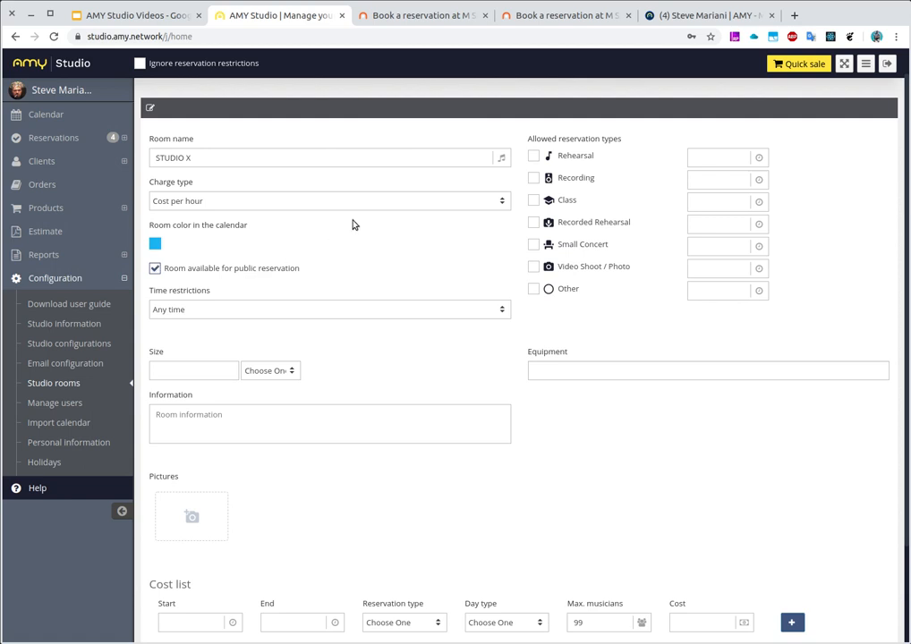
{"action": "left_click", "coordinate": [212, 312]}
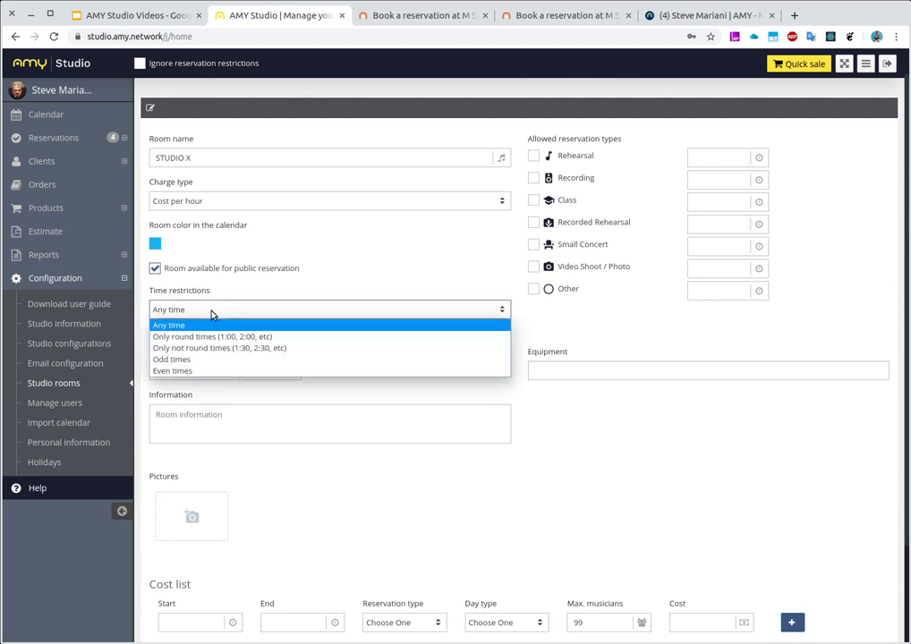
{"action": "left_click", "coordinate": [302, 338]}
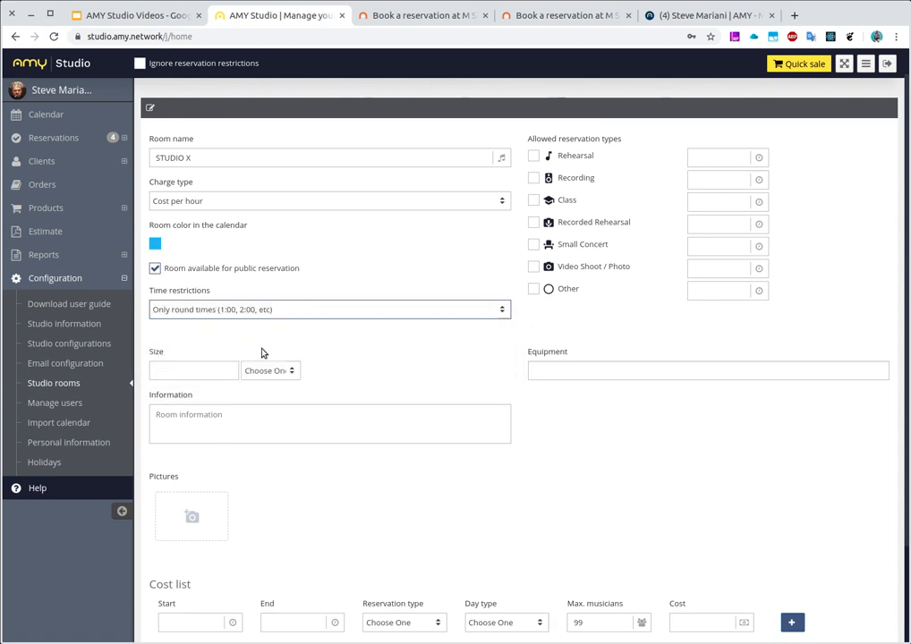
Allow Rehearsal reservations for the room and set their time value to 60
{"action": "left_click", "coordinate": [534, 156]}
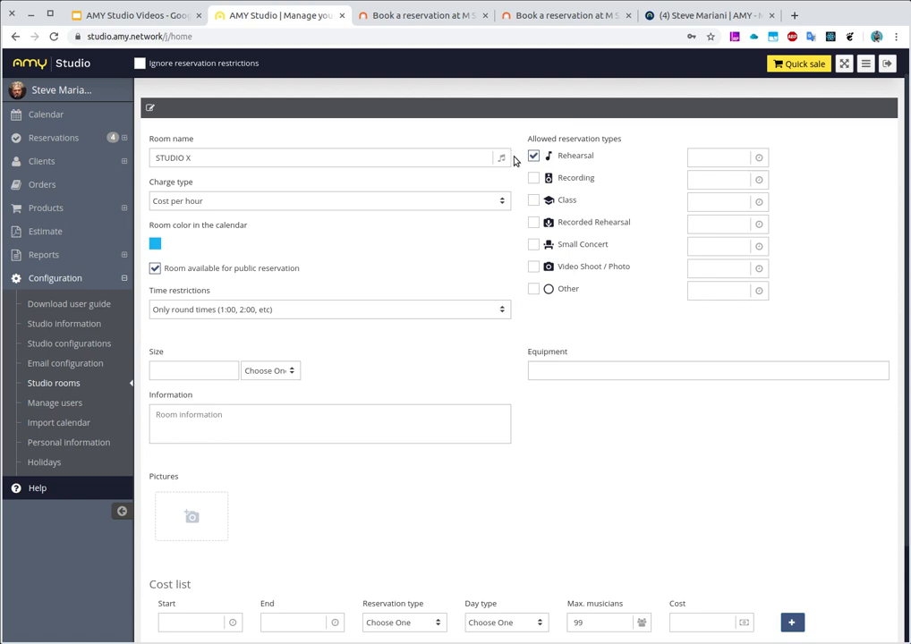
{"action": "left_click", "coordinate": [692, 154]}
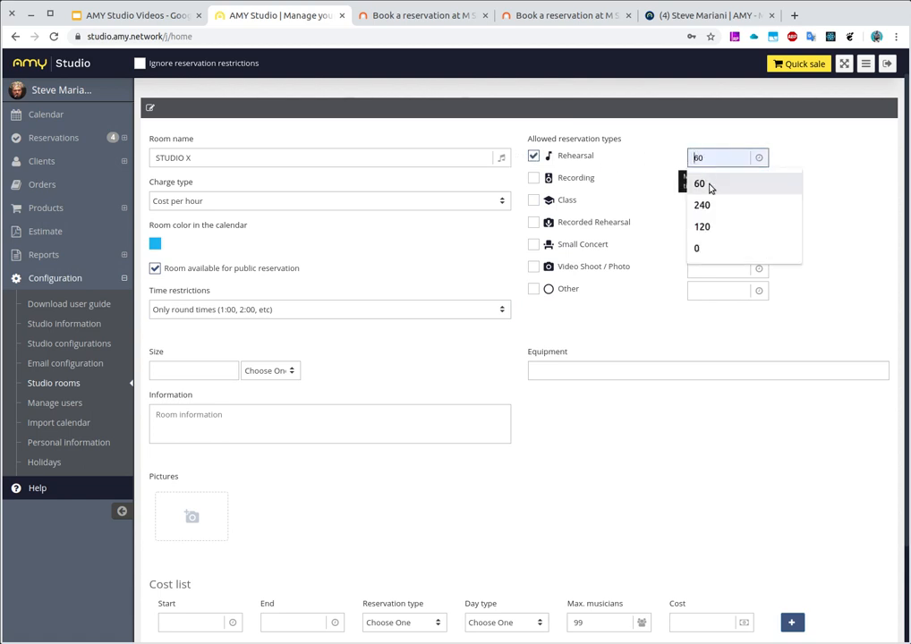
{"action": "left_click", "coordinate": [710, 184]}
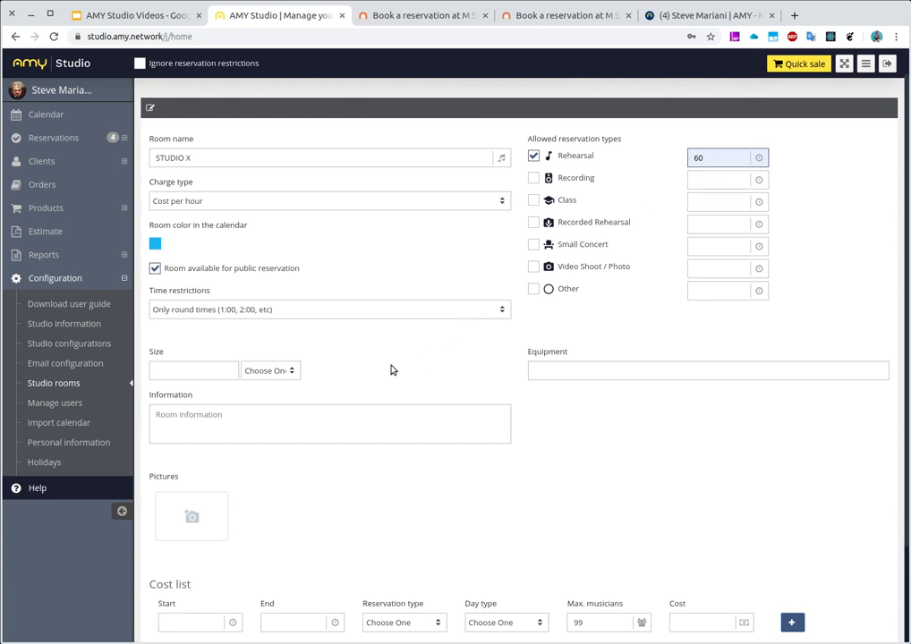
Set the room size to 25 m²
{"action": "left_click", "coordinate": [176, 374]}
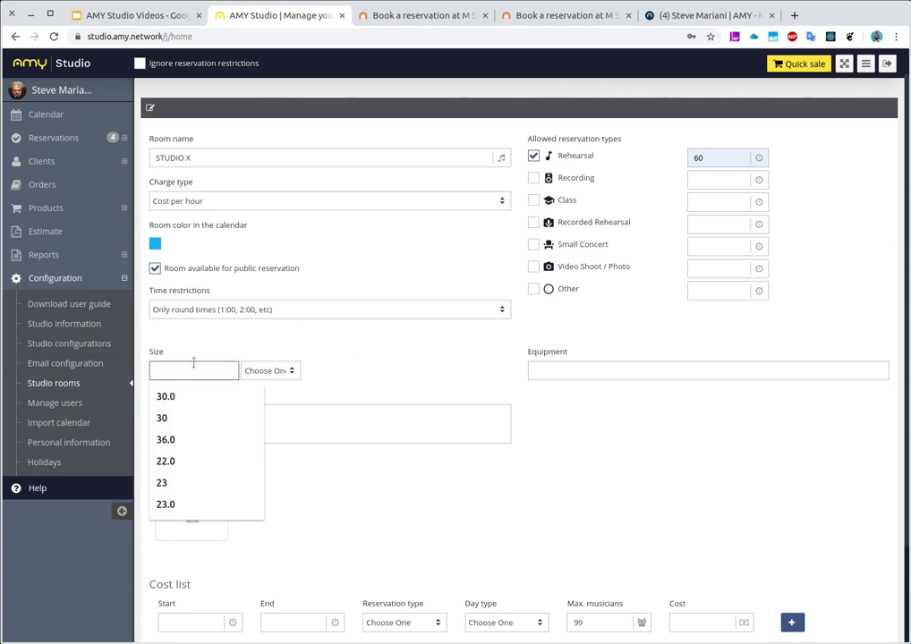
{"action": "type", "text": "25"}
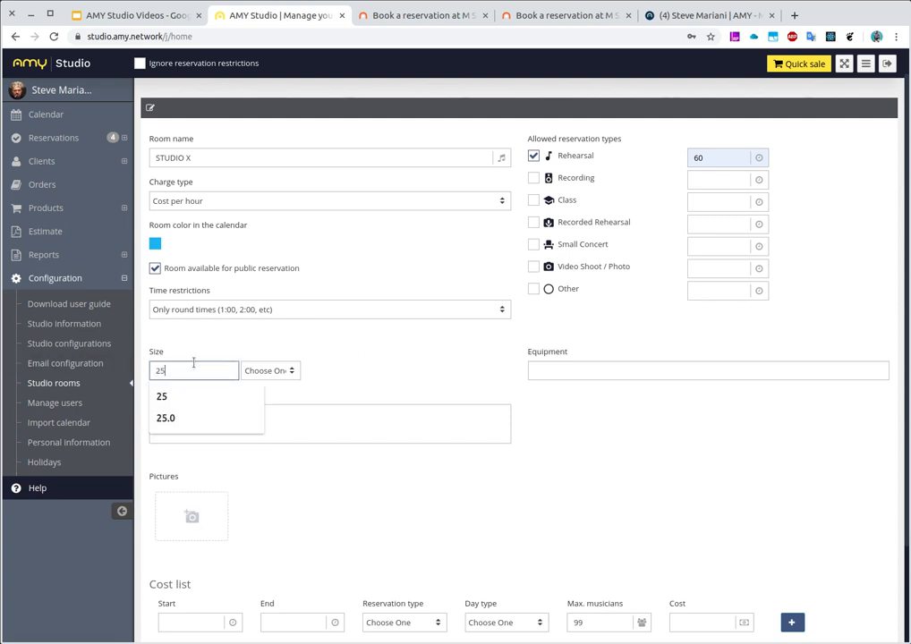
{"action": "left_click", "coordinate": [272, 374]}
{"action": "left_click", "coordinate": [270, 399]}
Enter "window, couch" as the room information
{"action": "left_click", "coordinate": [238, 417]}
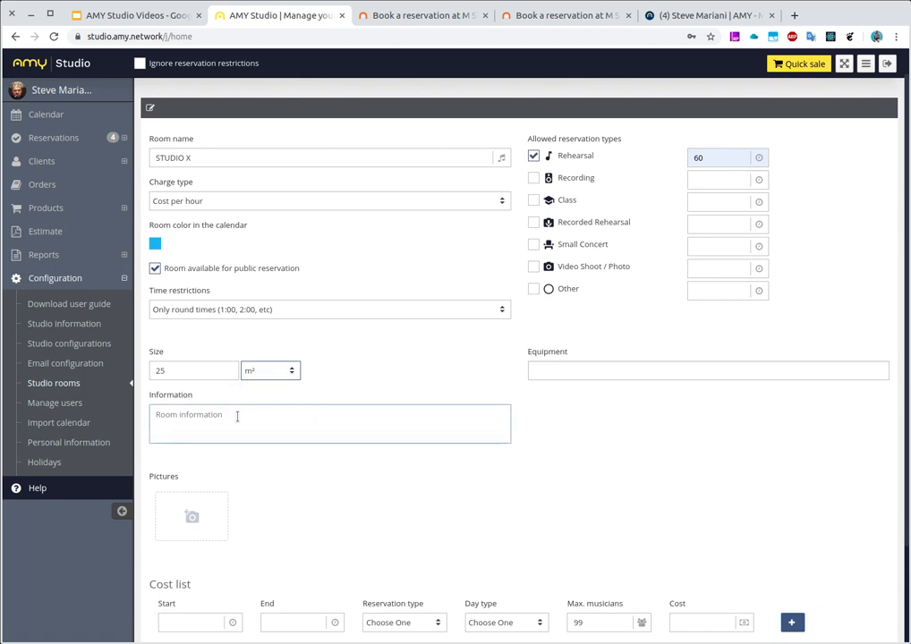
{"action": "scroll", "coordinate": [394, 372], "scroll_direction": "down", "scroll_amount": 1}
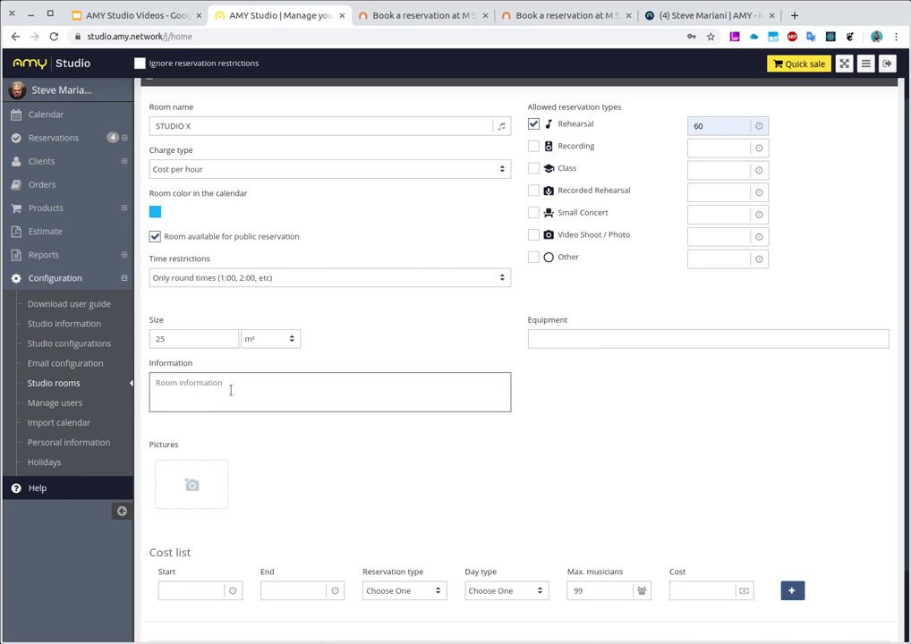
{"action": "type", "text": "window, couch"}
Search the equipment suggestions for "mic" and add Microfone De Fita to the room
{"action": "left_click", "coordinate": [586, 339]}
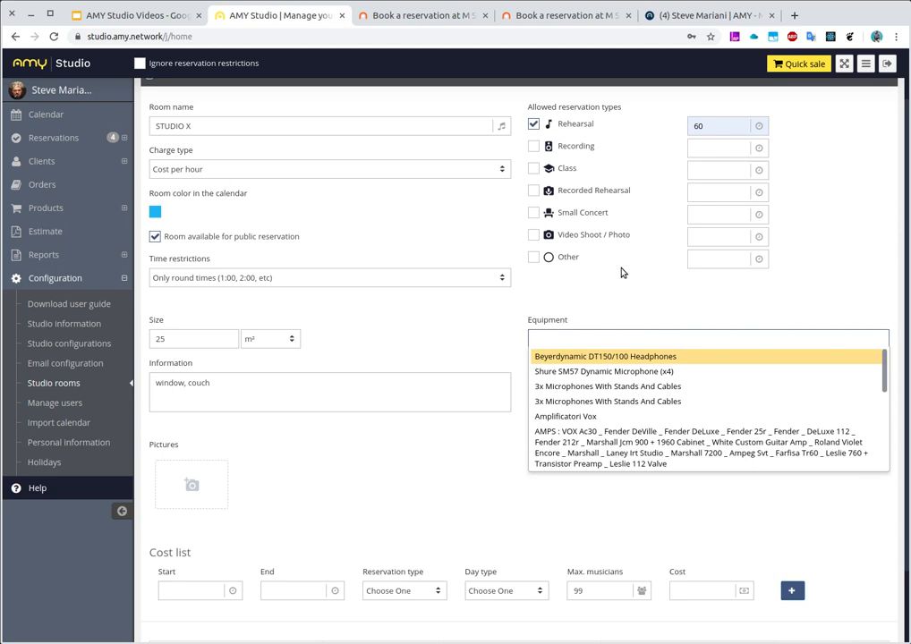
{"action": "type", "text": "mic"}
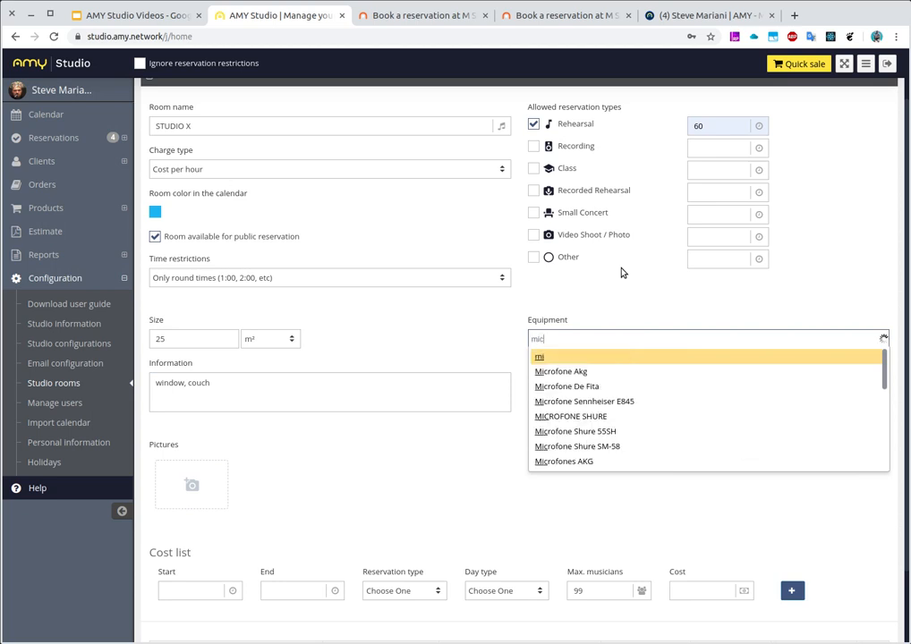
{"action": "key", "text": "Down"}
{"action": "key", "text": "Down"}
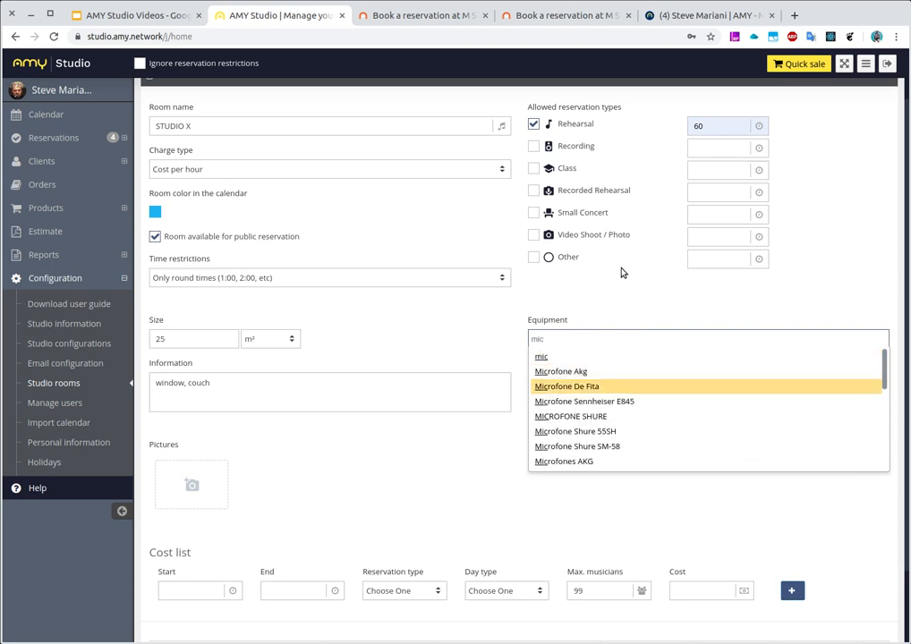
{"action": "key", "text": "Return"}
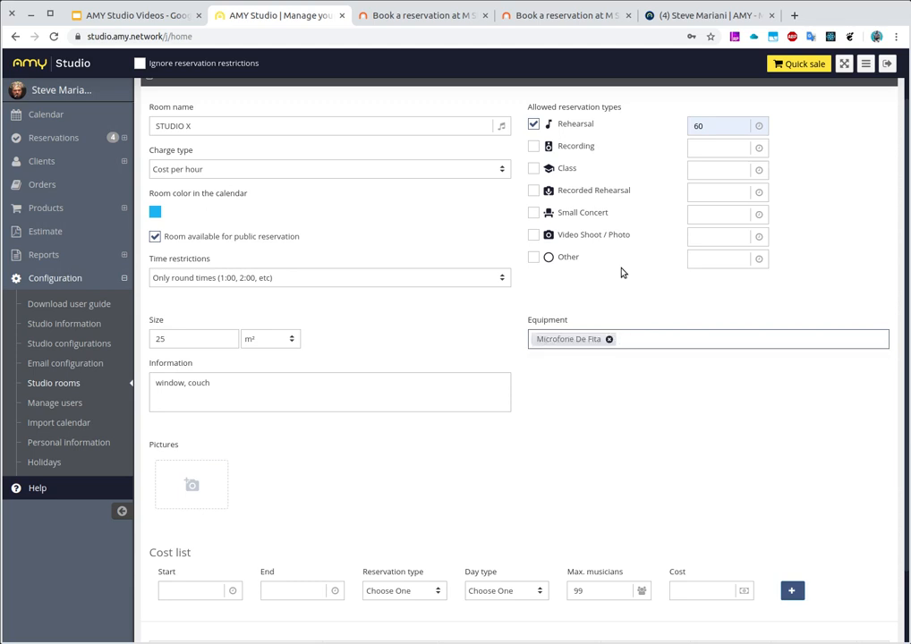
Search for "amp" and add the Amp De Bass ULTRABASS BEHRINGER 450w with 18 and 15 Pol. Eminence boxes to the room's equipment
{"action": "type", "text": "amp"}
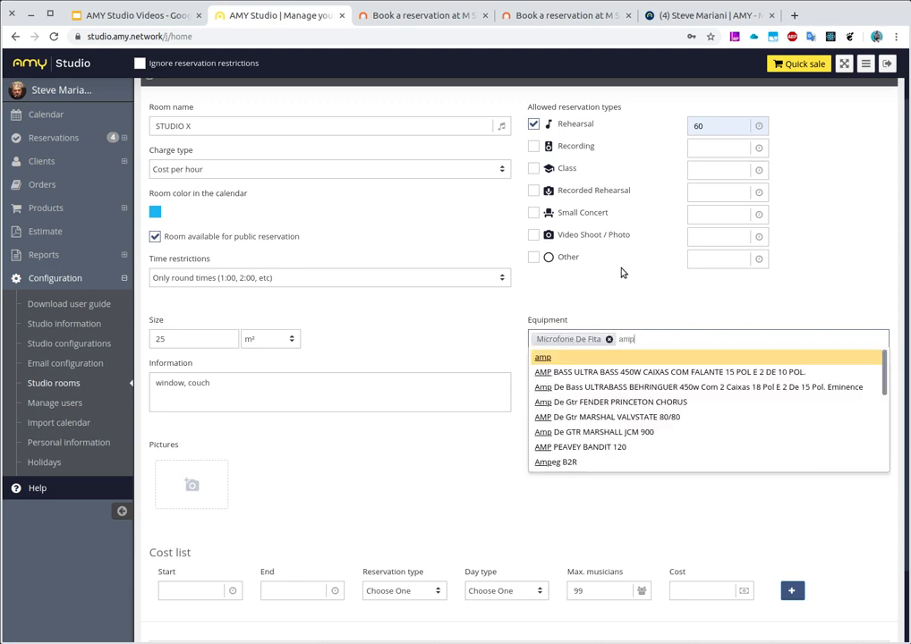
{"action": "type", "text": "m"}
{"action": "key", "text": "BackSpace"}
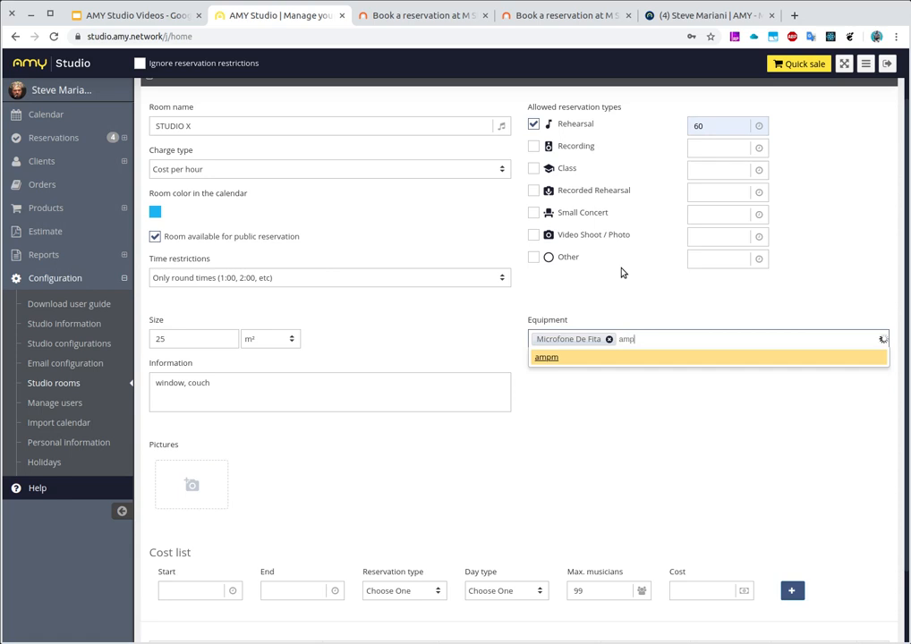
{"action": "key", "text": "Down"}
{"action": "key", "text": "Down"}
{"action": "key", "text": "Return"}
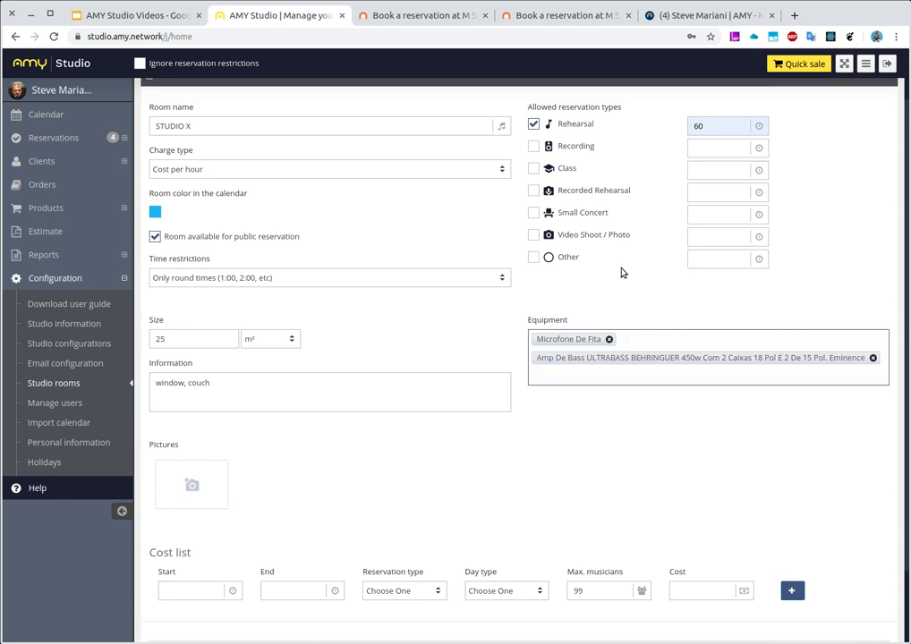
Review the completed room form and save the new room
{"action": "scroll", "coordinate": [483, 358], "scroll_direction": "up", "scroll_amount": 1}
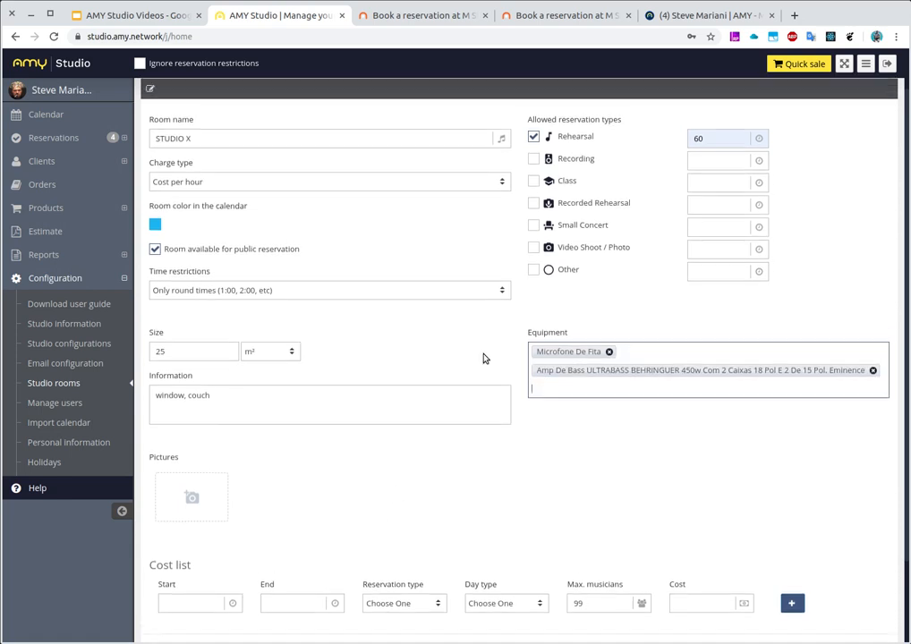
{"action": "scroll", "coordinate": [464, 263], "scroll_direction": "up", "scroll_amount": 1}
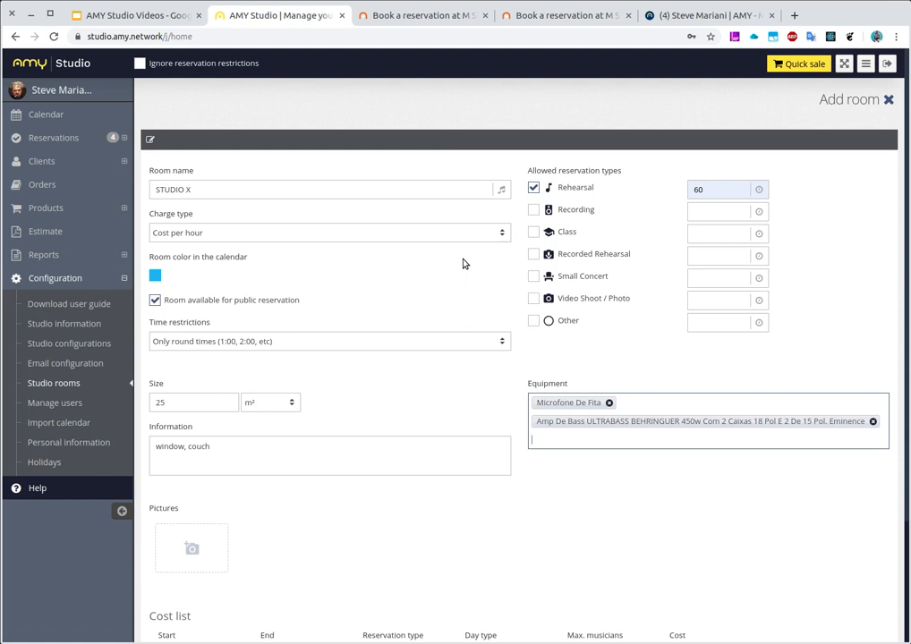
{"action": "scroll", "coordinate": [464, 264], "scroll_direction": "down", "scroll_amount": 3}
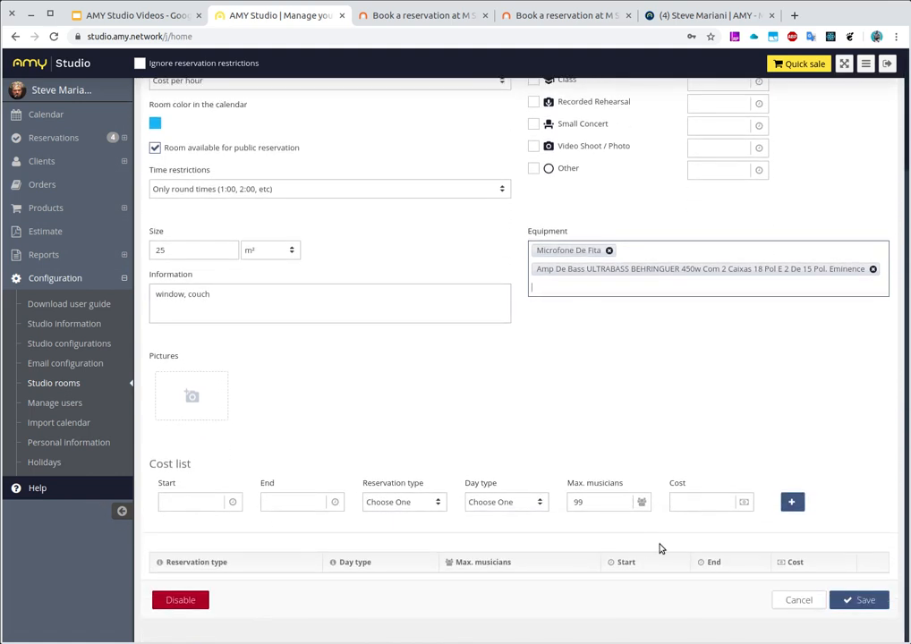
{"action": "left_click", "coordinate": [858, 603]}
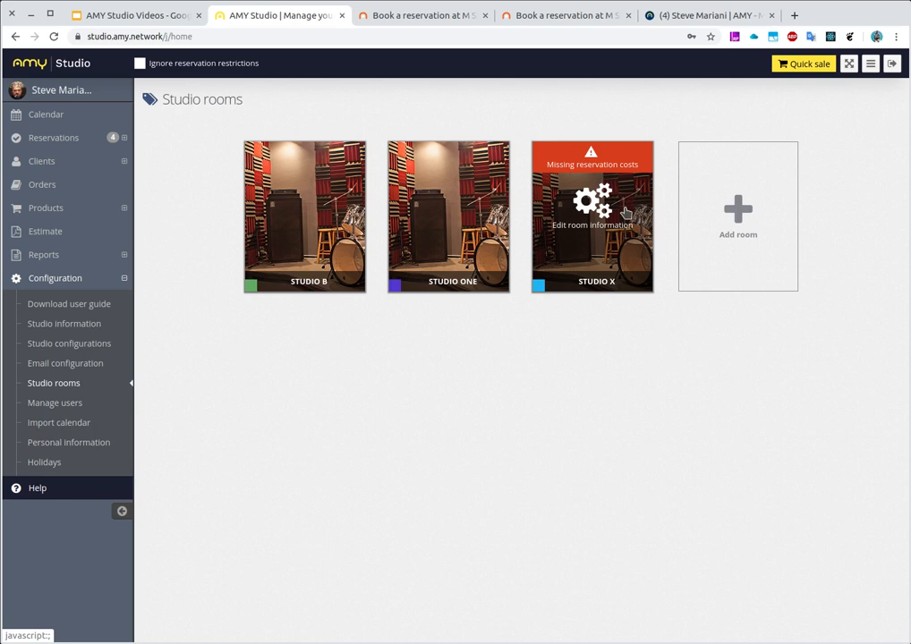
Open STUDIO X's cost list and check the business hours in the studio configurations
{"action": "left_click", "coordinate": [626, 212]}
{"action": "scroll", "coordinate": [427, 494], "scroll_direction": "down", "scroll_amount": 3}
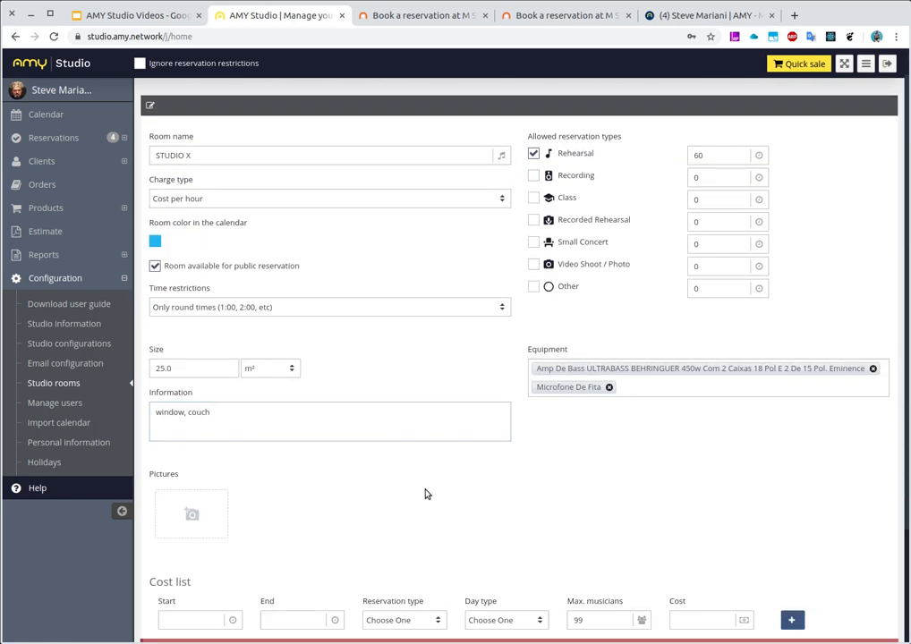
{"action": "scroll", "coordinate": [423, 505], "scroll_direction": "down", "scroll_amount": 1}
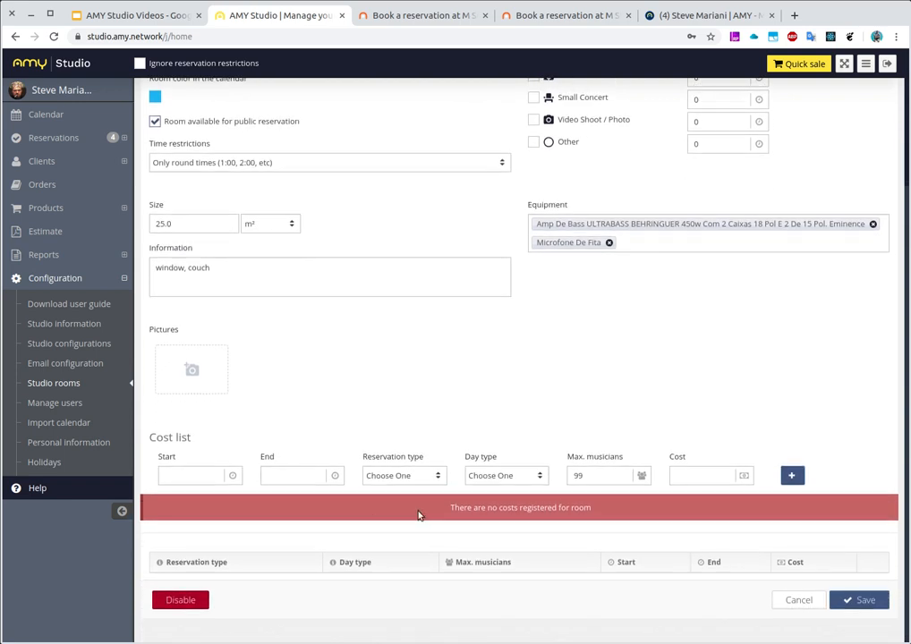
{"action": "left_click", "coordinate": [186, 483]}
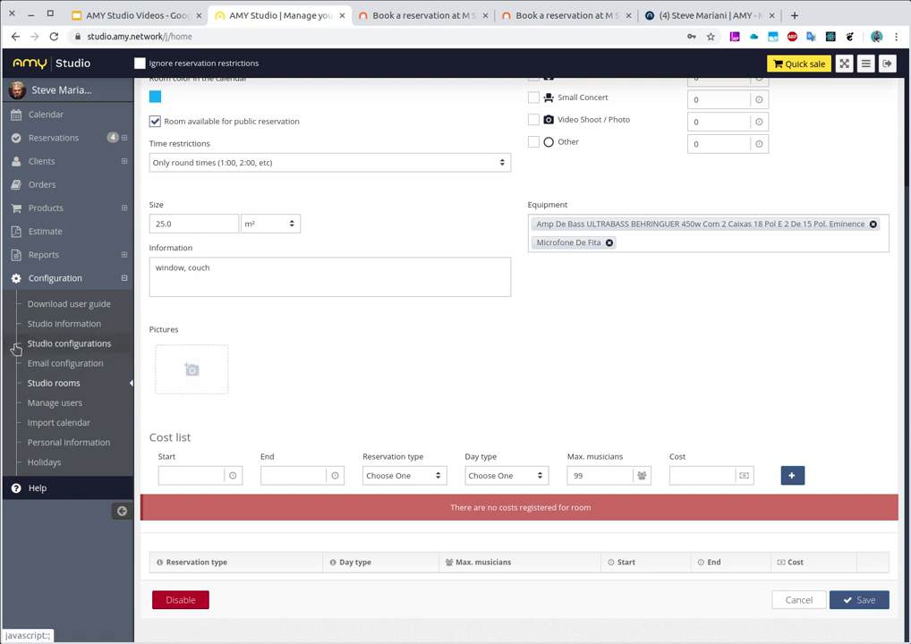
{"action": "left_click", "coordinate": [72, 344]}
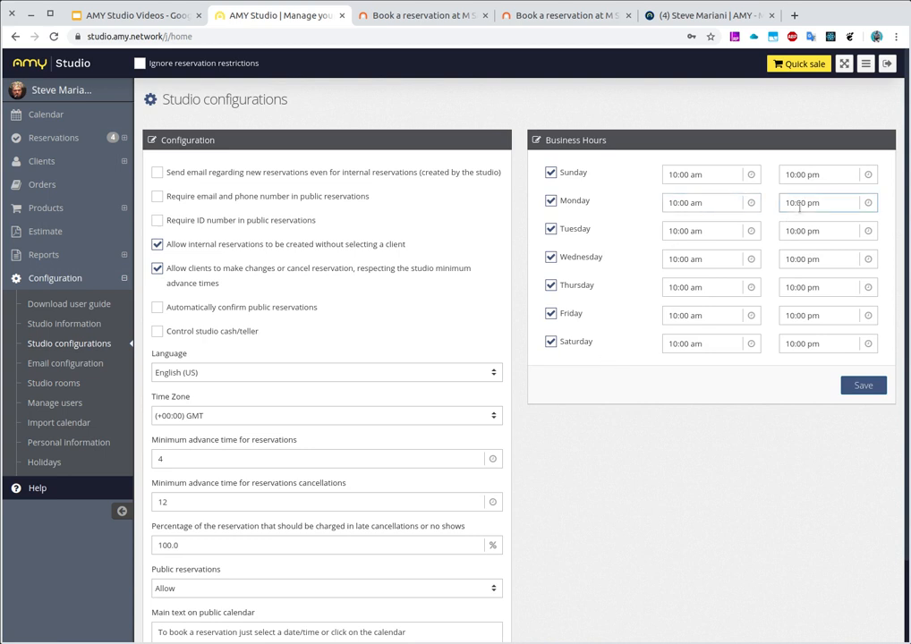
Reopen STUDIO X from the studio rooms and set the new cost entry's start time to 10:00 am
{"action": "left_click", "coordinate": [55, 385]}
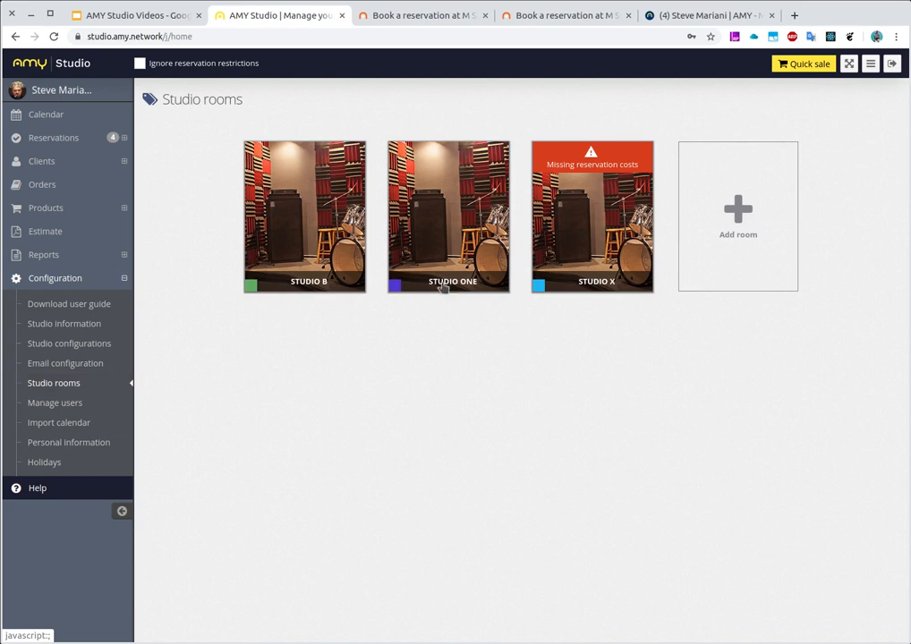
{"action": "left_click", "coordinate": [535, 253]}
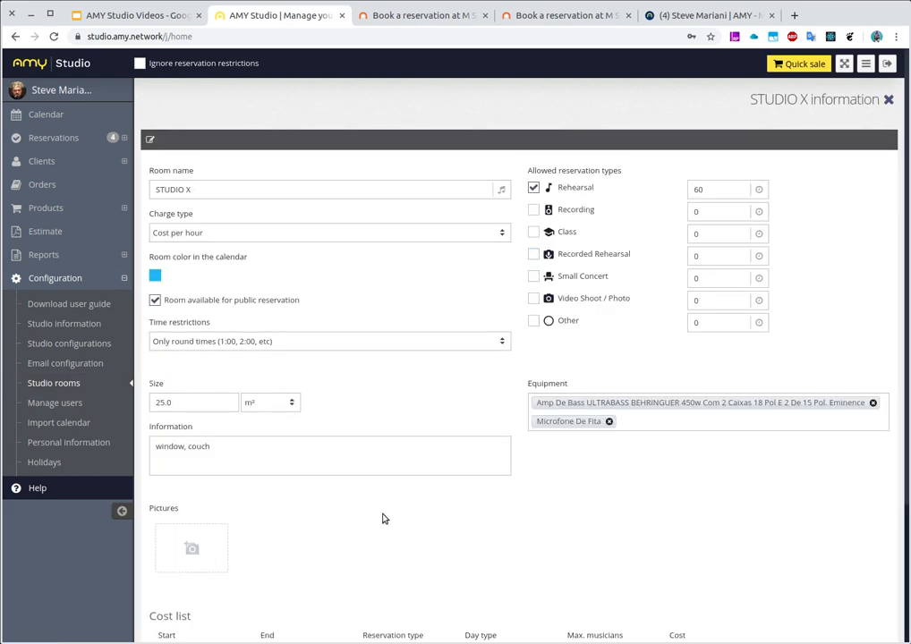
{"action": "scroll", "coordinate": [383, 519], "scroll_direction": "down", "scroll_amount": 1}
{"action": "scroll", "coordinate": [383, 519], "scroll_direction": "down", "scroll_amount": 2}
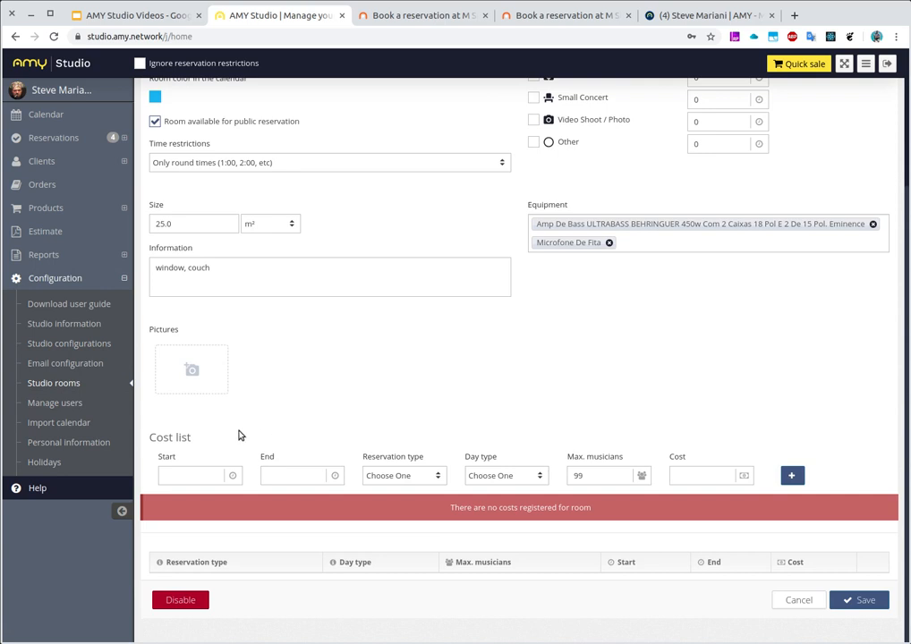
{"action": "left_click", "coordinate": [201, 475]}
{"action": "type", "text": "10"}
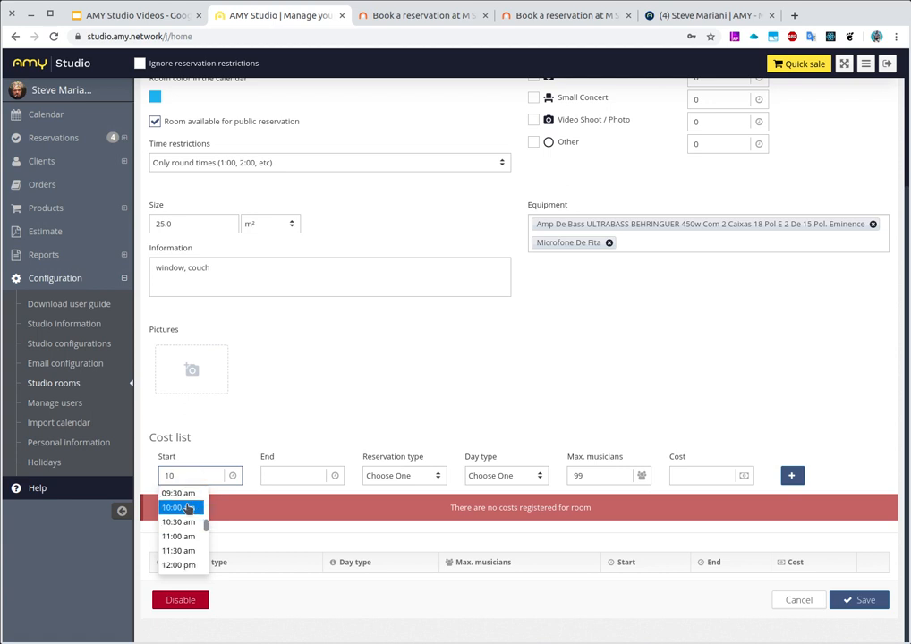
{"action": "left_click", "coordinate": [187, 509]}
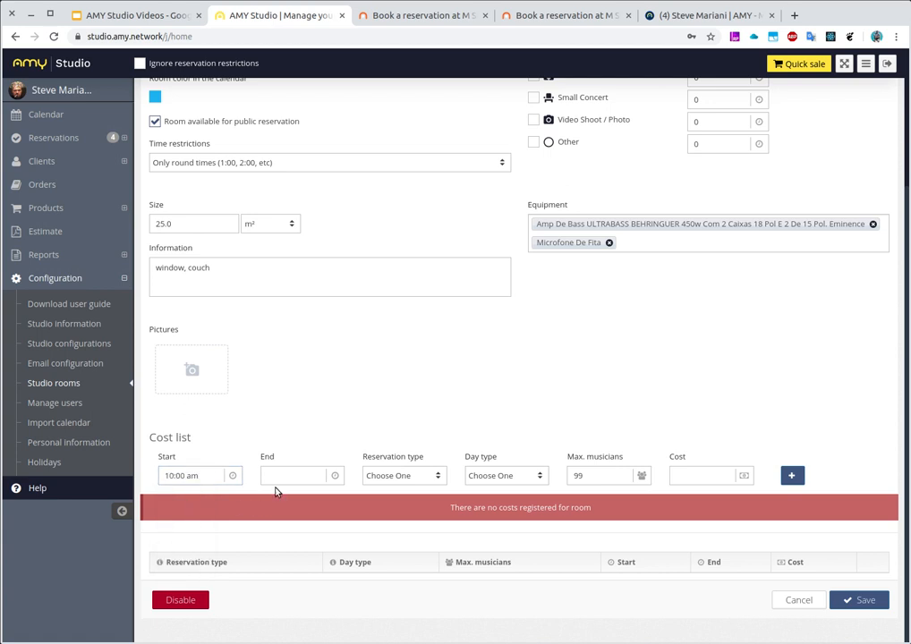
Set the end time of STUDIO X's new cost entry to 10:00 pm
{"action": "left_click", "coordinate": [279, 474]}
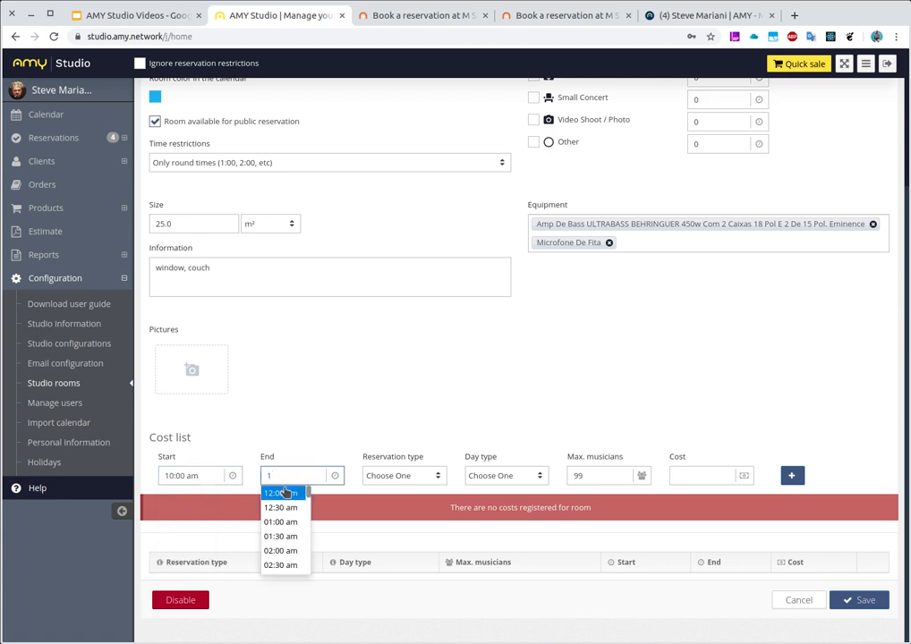
{"action": "type", "text": "1"}
{"action": "scroll", "coordinate": [284, 510], "scroll_direction": "down", "scroll_amount": 5}
{"action": "scroll", "coordinate": [285, 514], "scroll_direction": "up", "scroll_amount": 2}
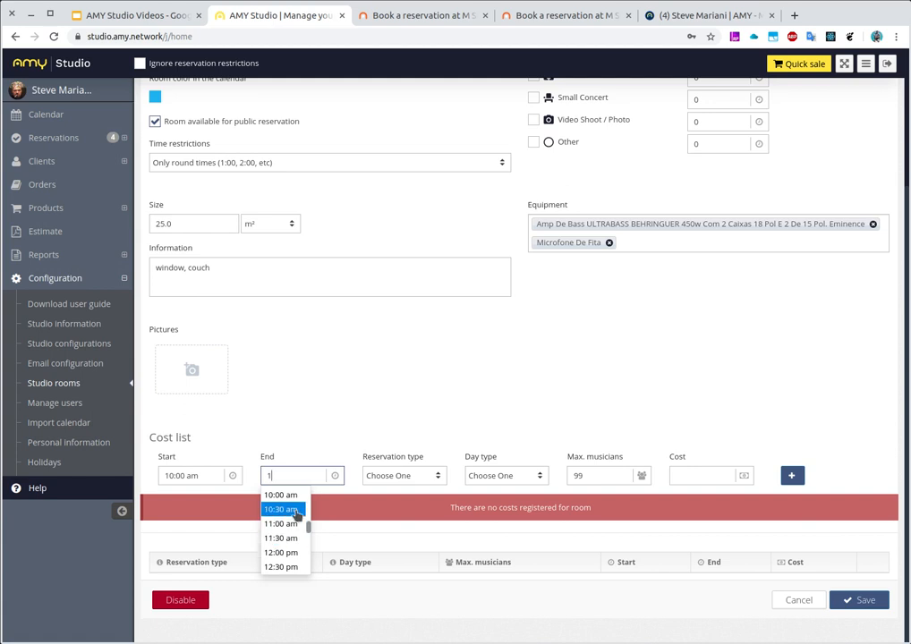
{"action": "scroll", "coordinate": [284, 527], "scroll_direction": "down", "scroll_amount": 3}
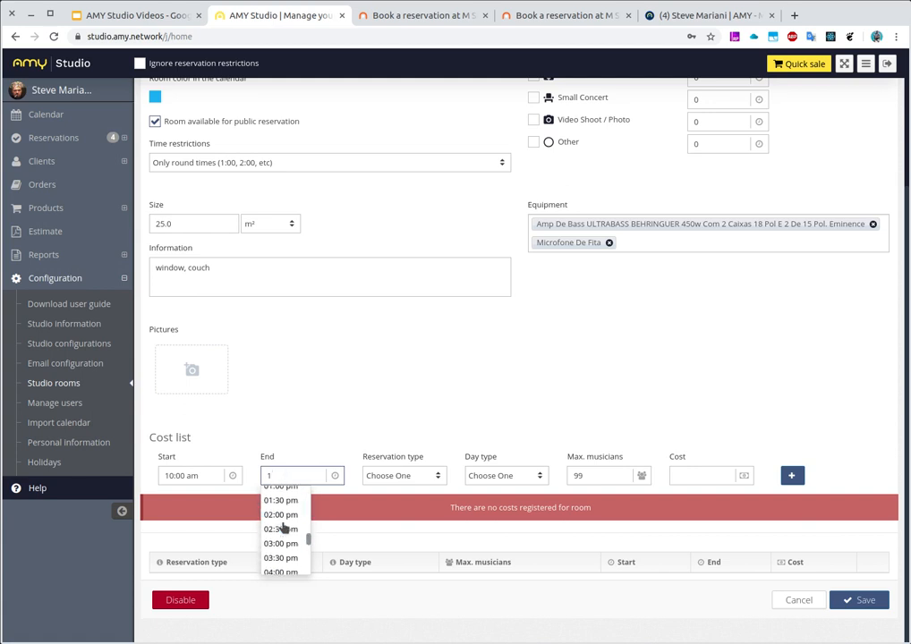
{"action": "scroll", "coordinate": [283, 528], "scroll_direction": "up", "scroll_amount": 1}
{"action": "scroll", "coordinate": [283, 528], "scroll_direction": "up", "scroll_amount": 1}
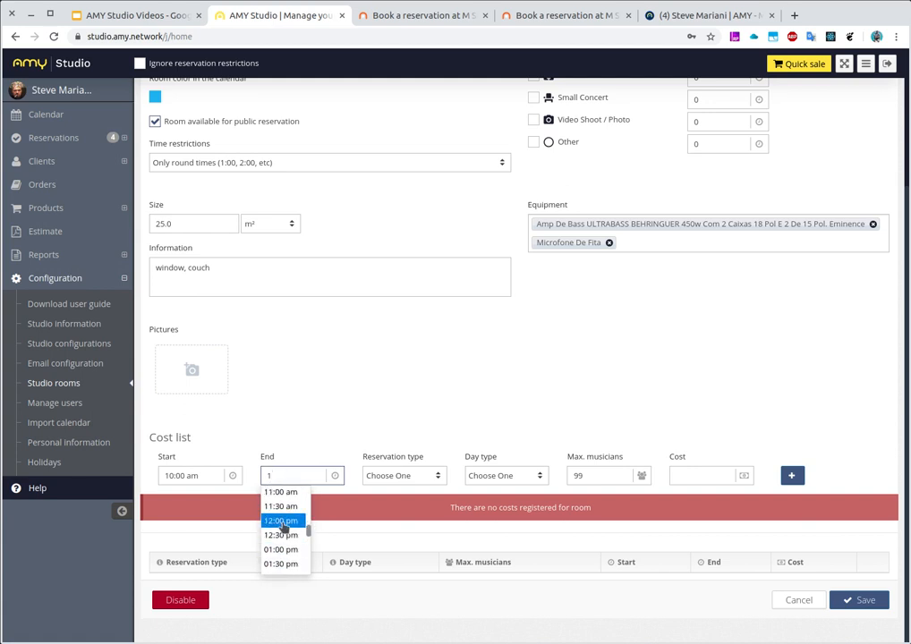
{"action": "scroll", "coordinate": [283, 529], "scroll_direction": "down", "scroll_amount": 3}
{"action": "scroll", "coordinate": [283, 528], "scroll_direction": "down", "scroll_amount": 3}
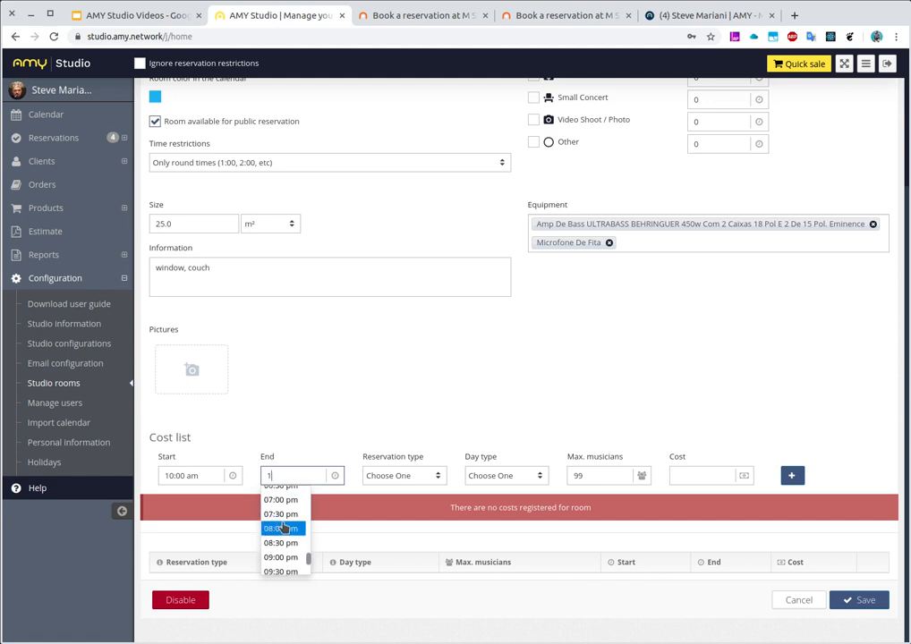
{"action": "scroll", "coordinate": [283, 529], "scroll_direction": "down", "scroll_amount": 2}
{"action": "left_click", "coordinate": [283, 527]}
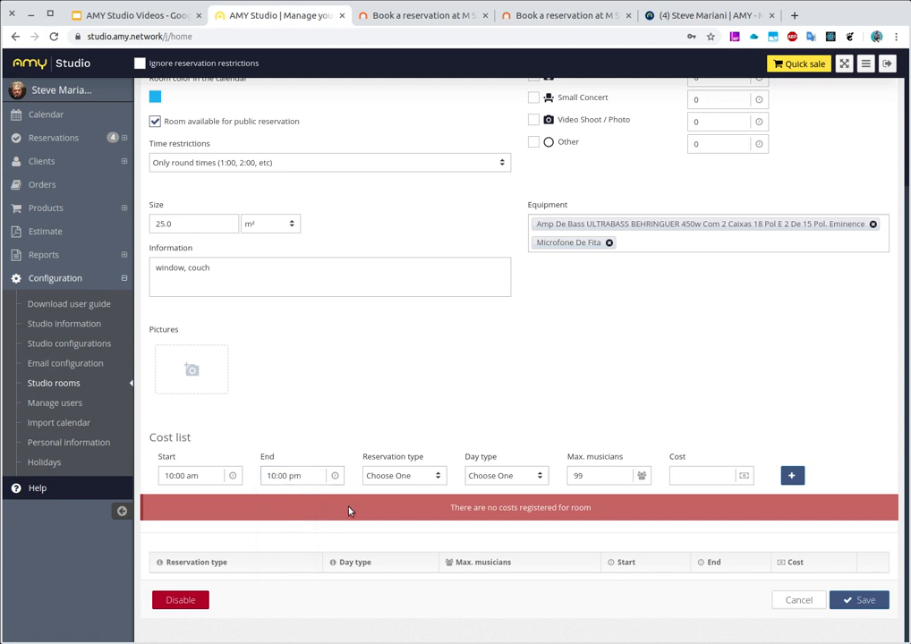
Choose Rehearsal as the cost entry's reservation type and Any as its day type
{"action": "left_click", "coordinate": [415, 473]}
{"action": "left_click", "coordinate": [411, 506]}
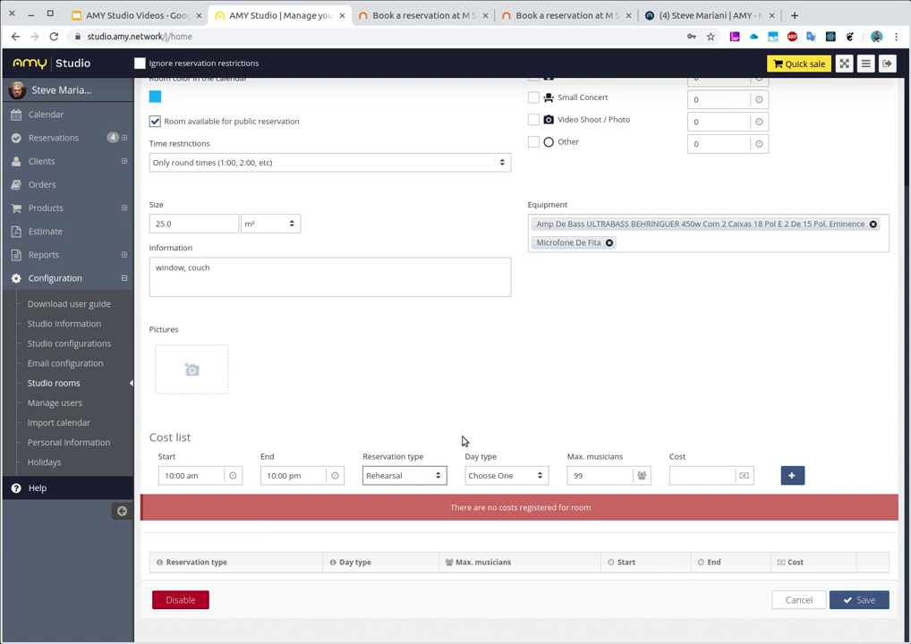
{"action": "left_click", "coordinate": [500, 476]}
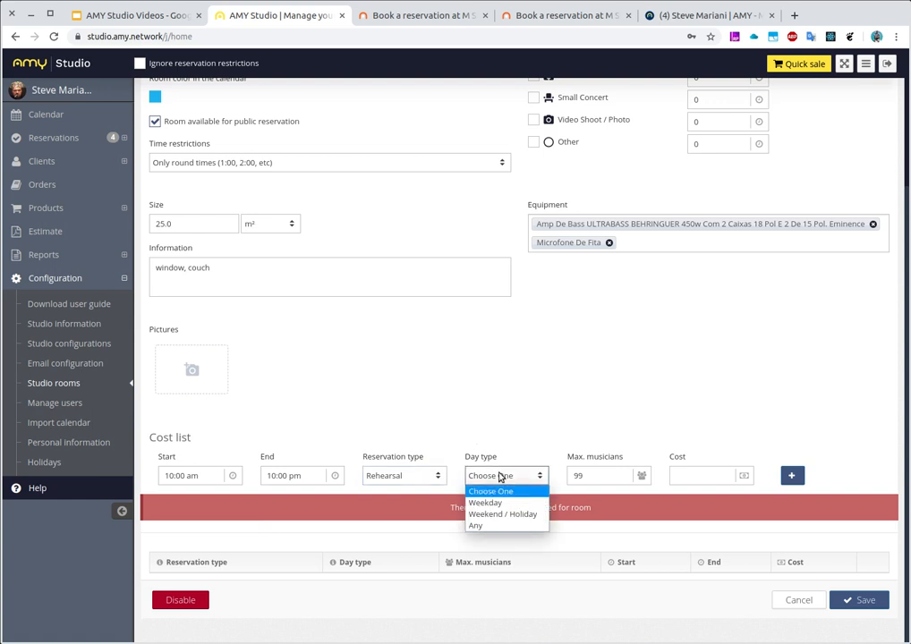
{"action": "left_click", "coordinate": [485, 528]}
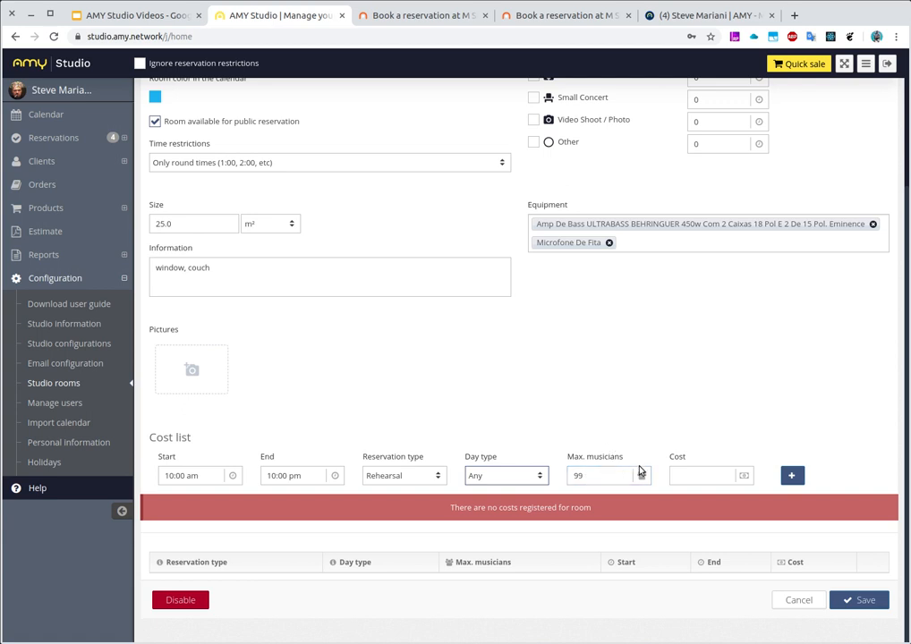
Add the entry to STUDIO X's cost list with a cost of 12.5 and save the room
{"action": "left_click", "coordinate": [686, 477]}
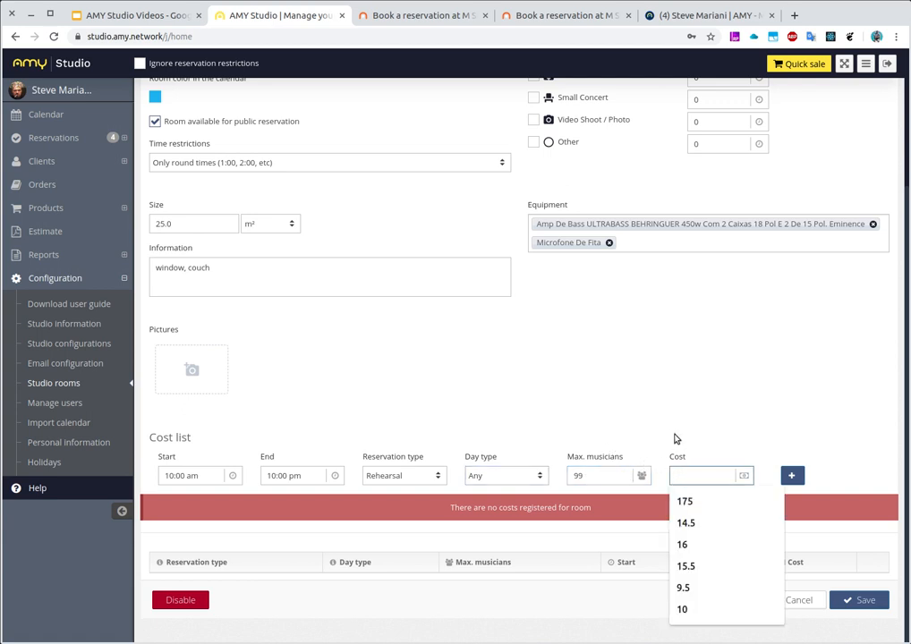
{"action": "type", "text": "12.5"}
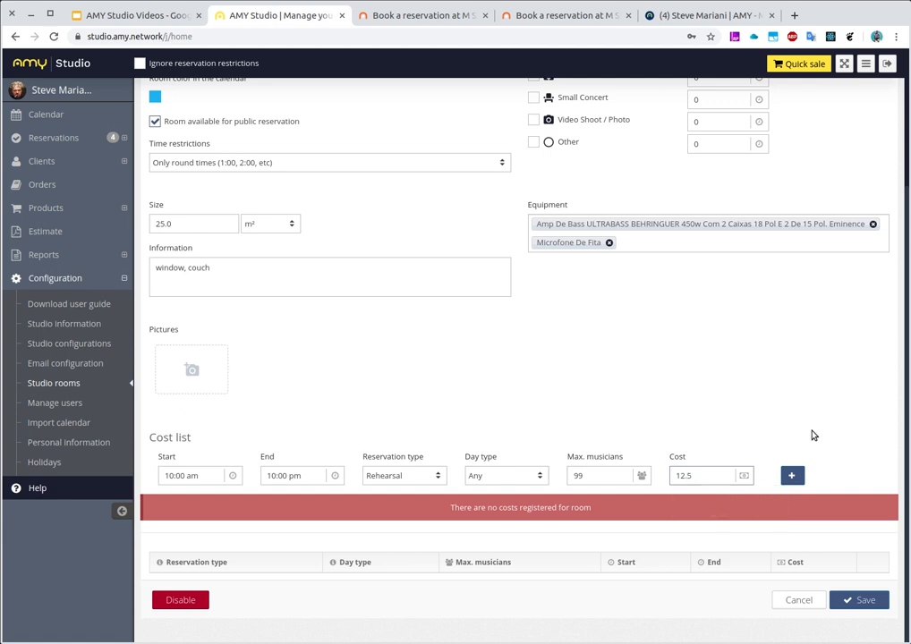
{"action": "scroll", "coordinate": [812, 433], "scroll_direction": "up", "scroll_amount": 3}
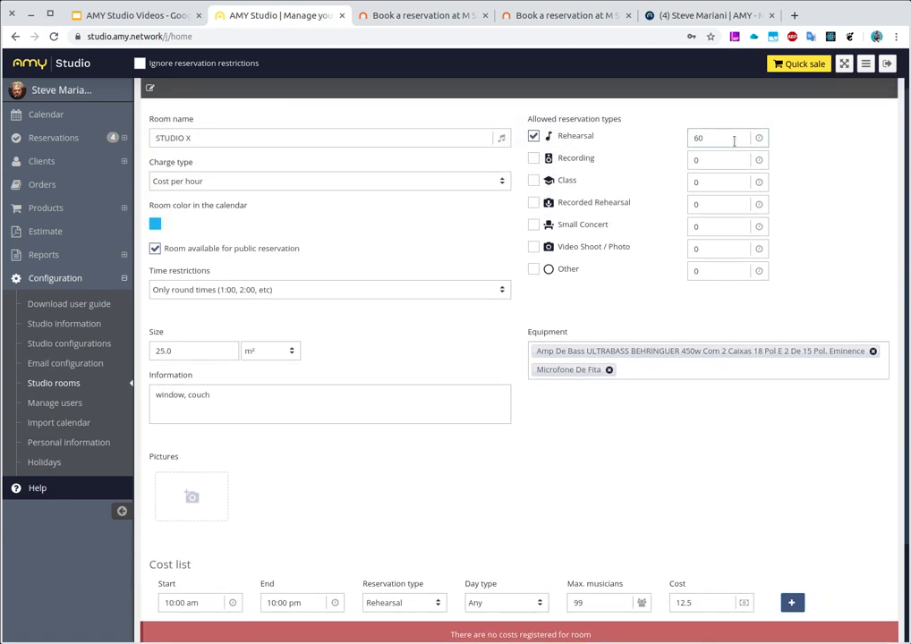
{"action": "scroll", "coordinate": [719, 197], "scroll_direction": "down", "scroll_amount": 2}
{"action": "left_click", "coordinate": [791, 540]}
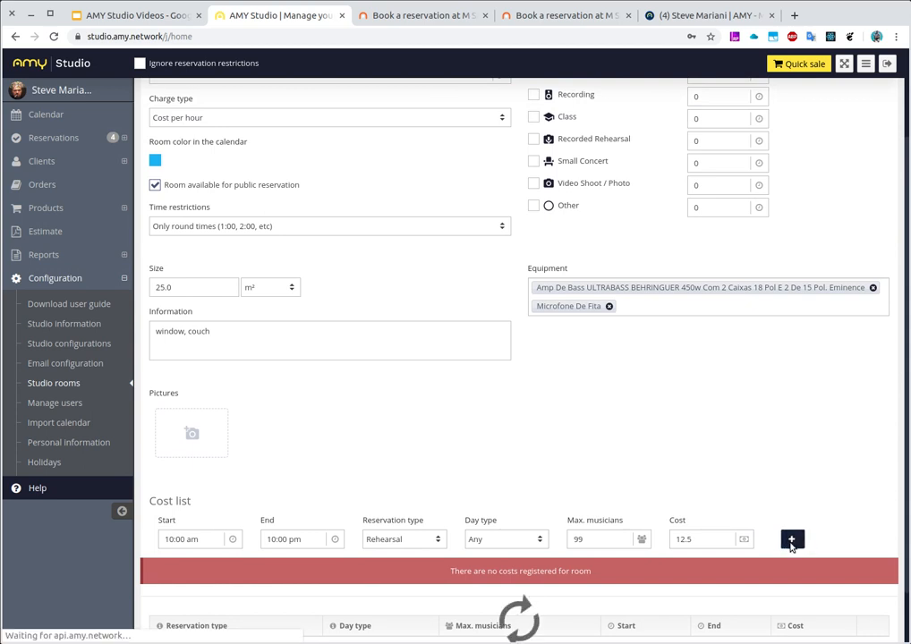
{"action": "scroll", "coordinate": [781, 357], "scroll_direction": "down", "scroll_amount": 2}
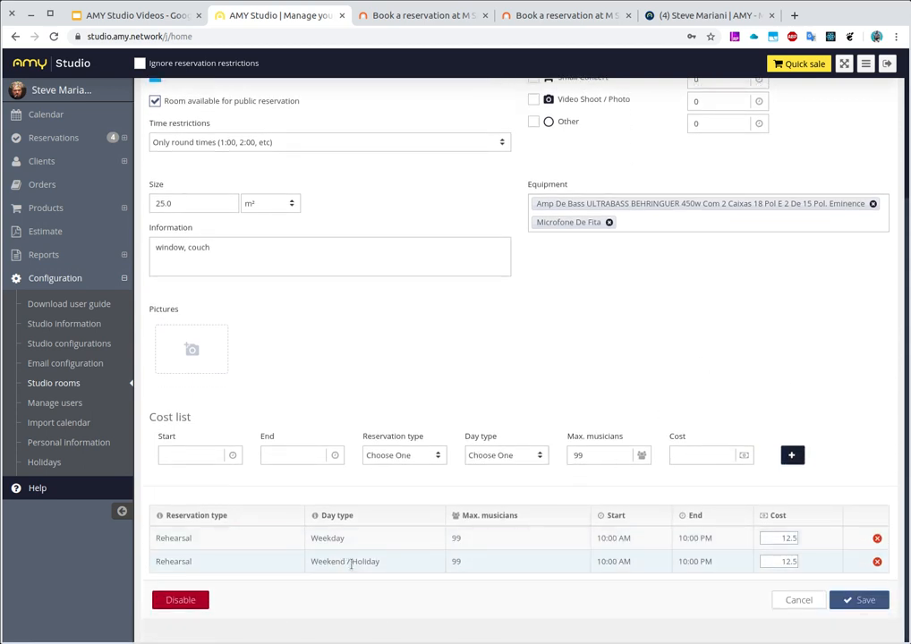
{"action": "left_click", "coordinate": [849, 601]}
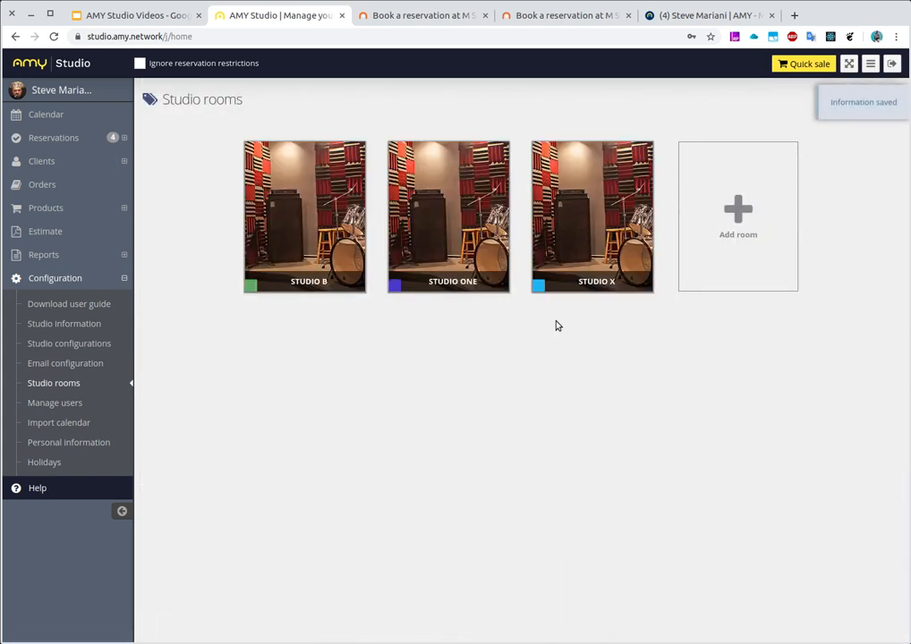
{"action": "mouse_move", "coordinate": [601, 156]}
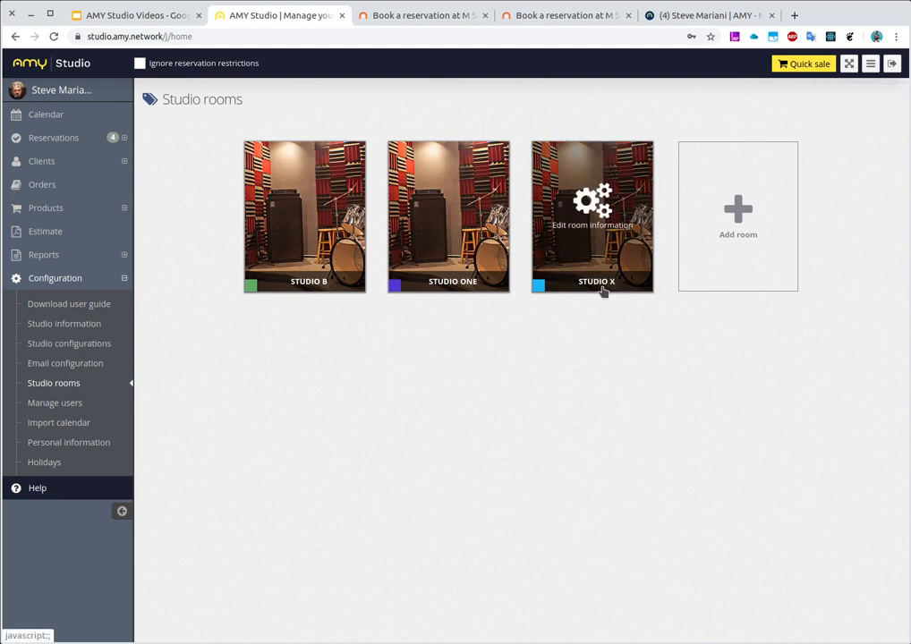
Switch to the studio's public booking calendar, refresh it and advance the day view to October 29 2019
{"action": "left_click", "coordinate": [420, 18]}
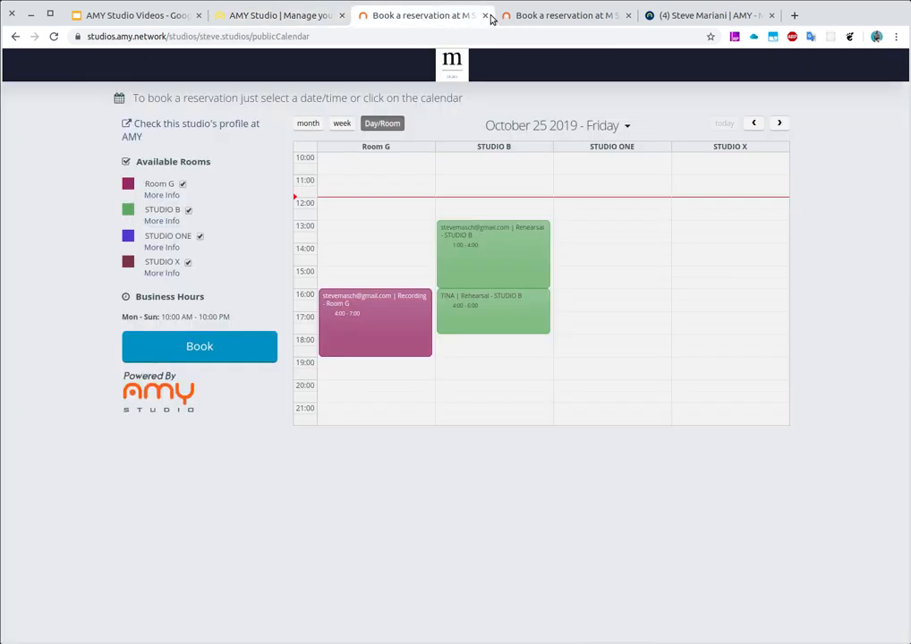
{"action": "left_click", "coordinate": [54, 36]}
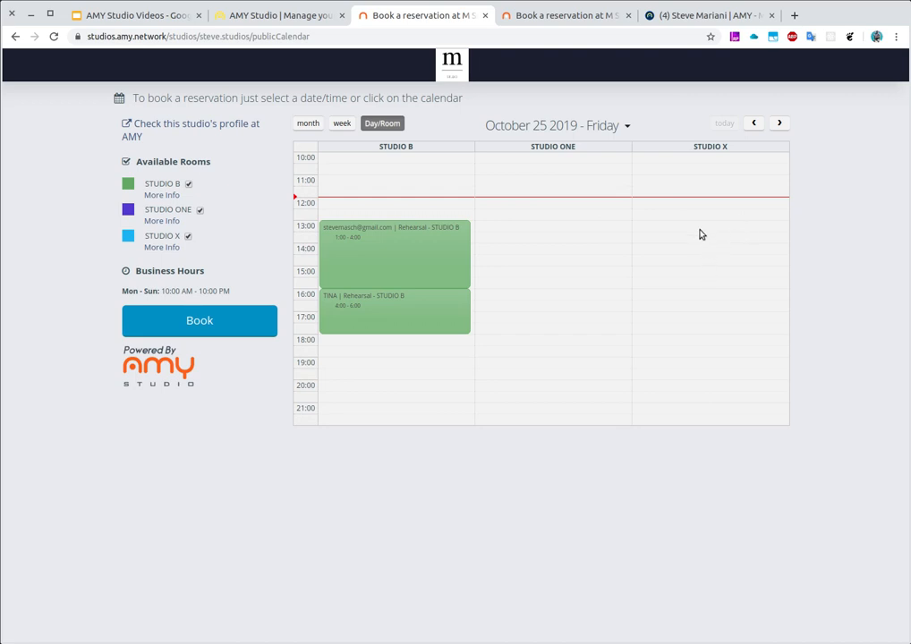
{"action": "left_click", "coordinate": [779, 125]}
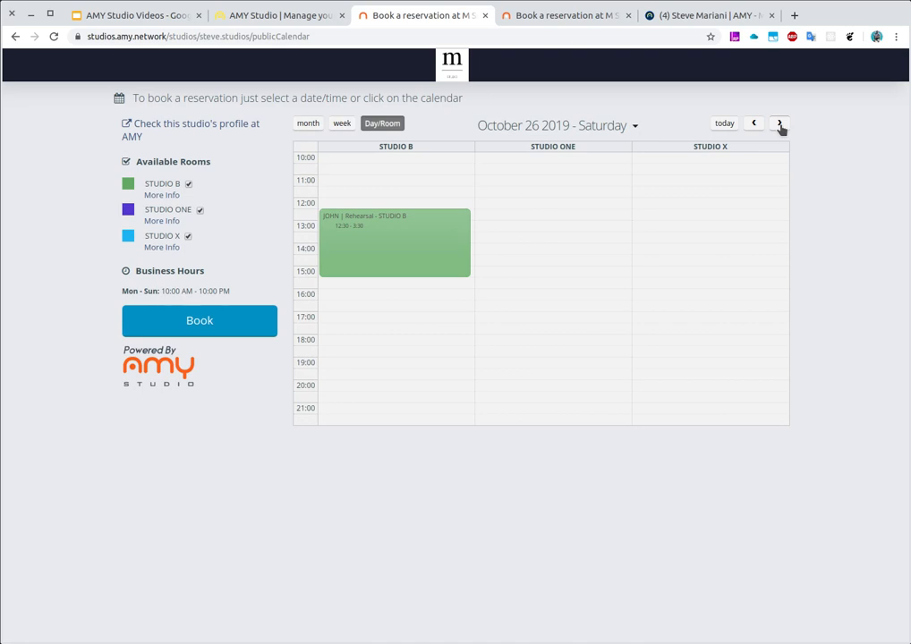
{"action": "left_click", "coordinate": [780, 125]}
{"action": "left_click", "coordinate": [781, 125]}
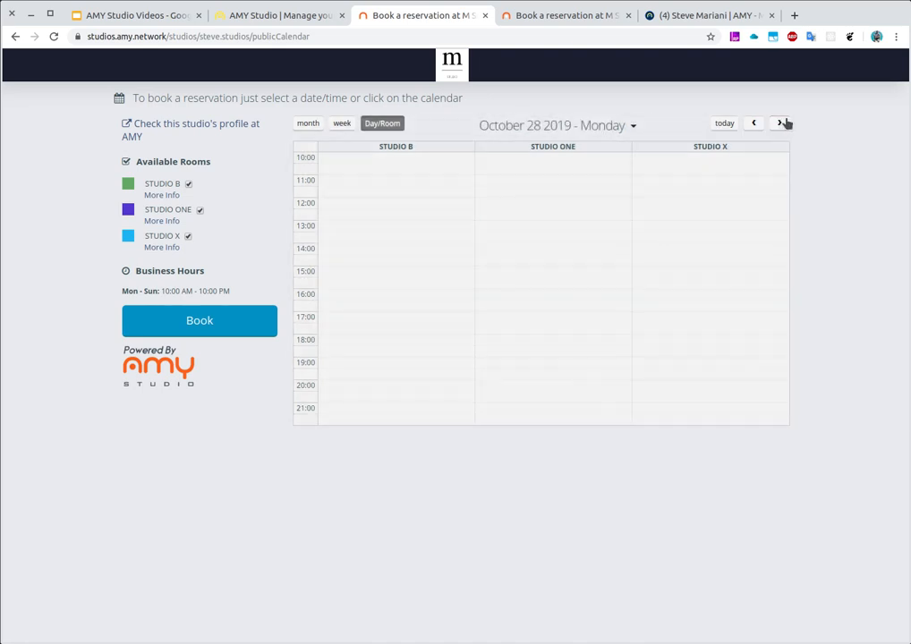
{"action": "left_click", "coordinate": [781, 124]}
Start a STUDIO X booking from 1:00 pm to 4:00 pm and fill in the saved full name, e-mail and phone number
{"action": "left_click_drag", "start_coordinate": [684, 235], "coordinate": [703, 279]}
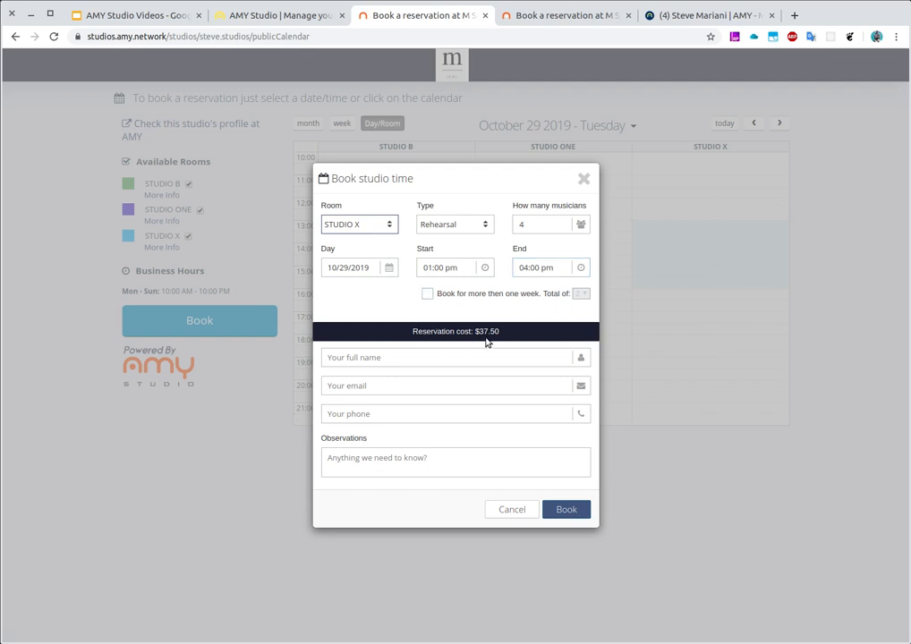
{"action": "left_click", "coordinate": [409, 358]}
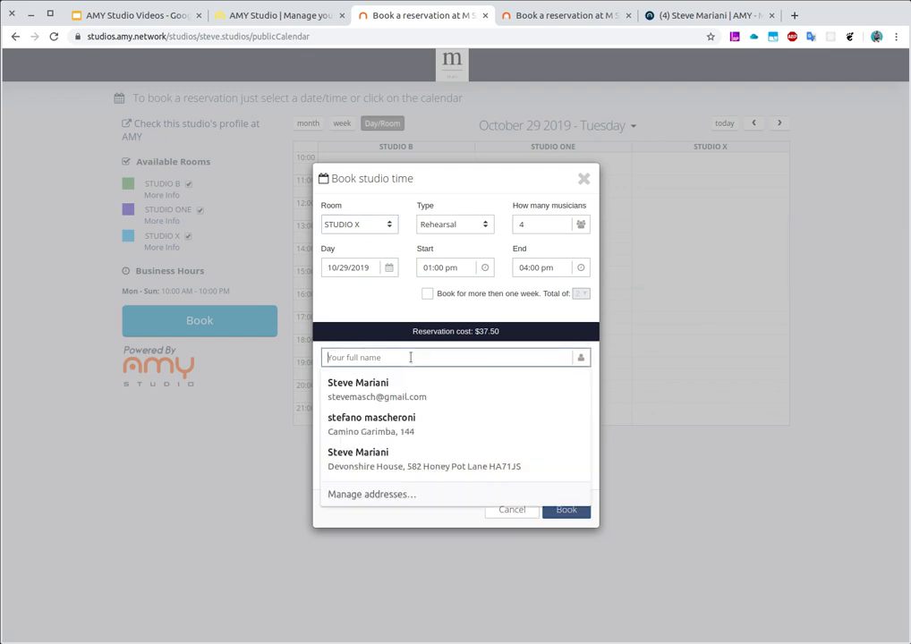
{"action": "left_click", "coordinate": [402, 383]}
{"action": "double_click", "coordinate": [372, 414]}
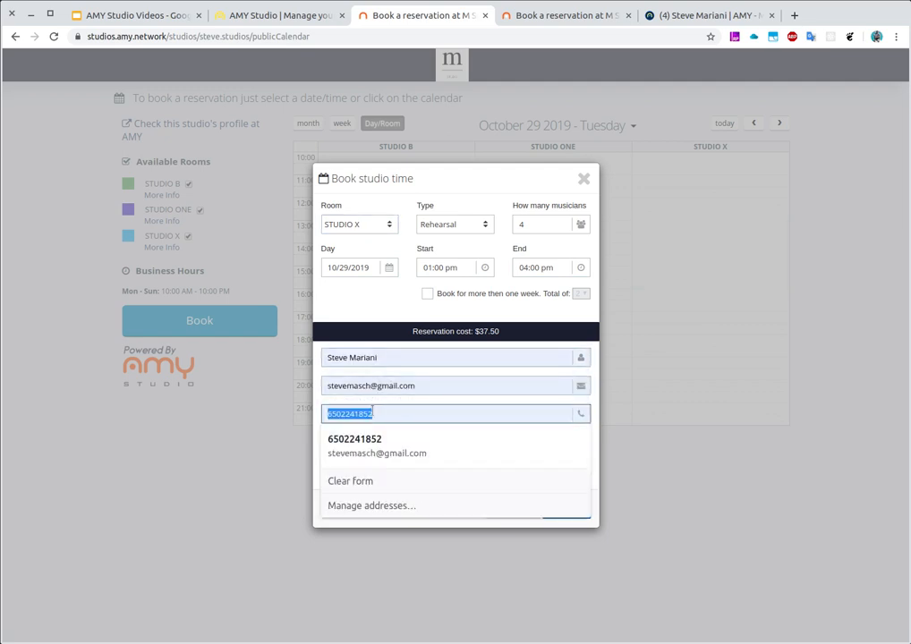
{"action": "left_click", "coordinate": [400, 412]}
{"action": "left_click", "coordinate": [441, 392]}
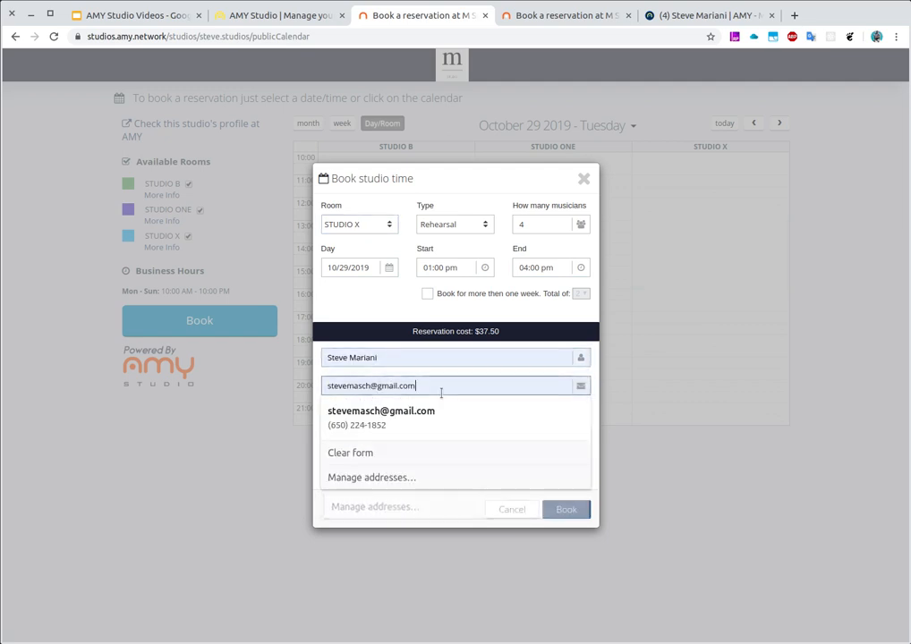
{"action": "left_click", "coordinate": [418, 493]}
Clear the autofilled address from the booking's observations and submit the reservation request
{"action": "left_click", "coordinate": [381, 458]}
{"action": "left_click_drag", "start_coordinate": [382, 459], "coordinate": [322, 462]}
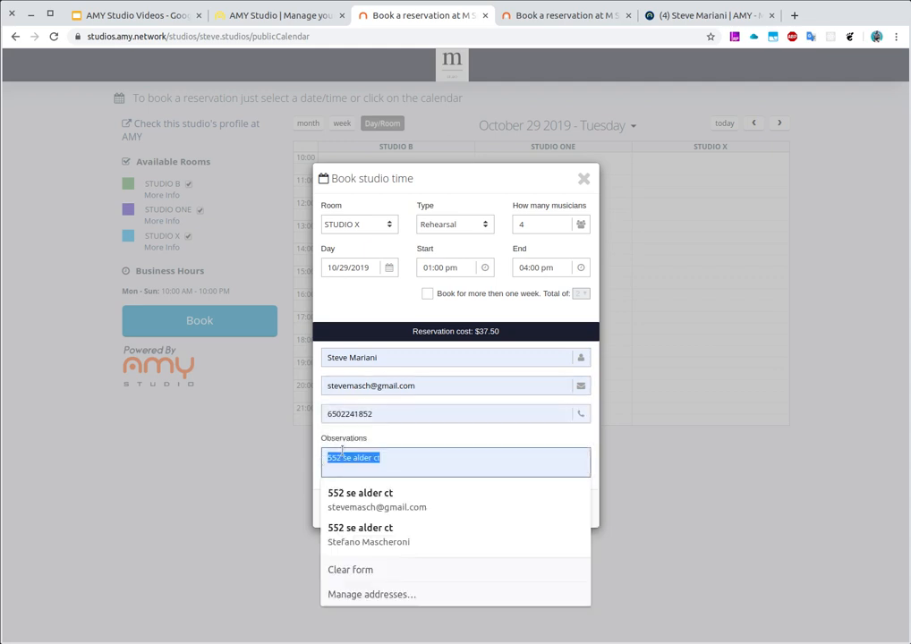
{"action": "key", "text": "BackSpace"}
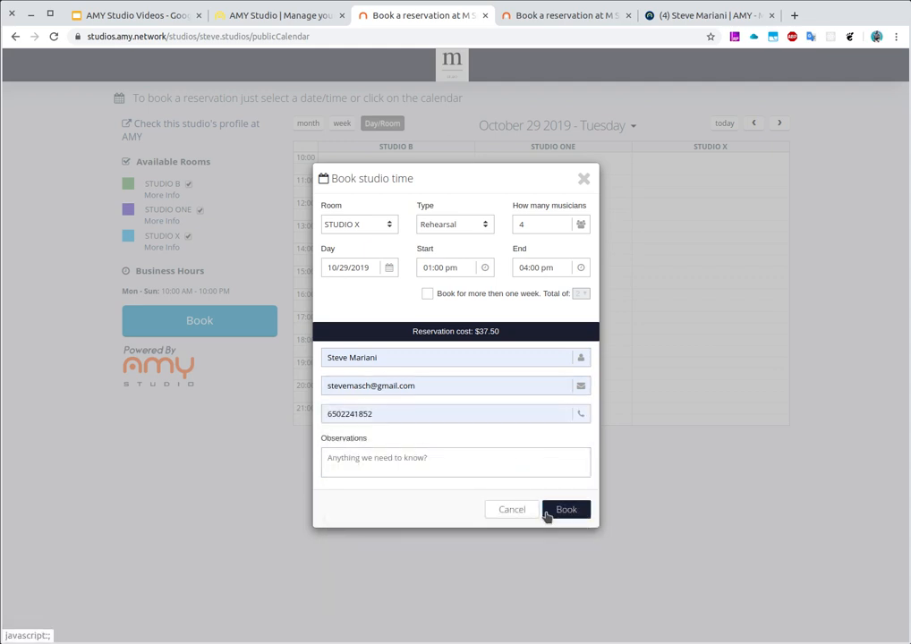
{"action": "left_click", "coordinate": [546, 515]}
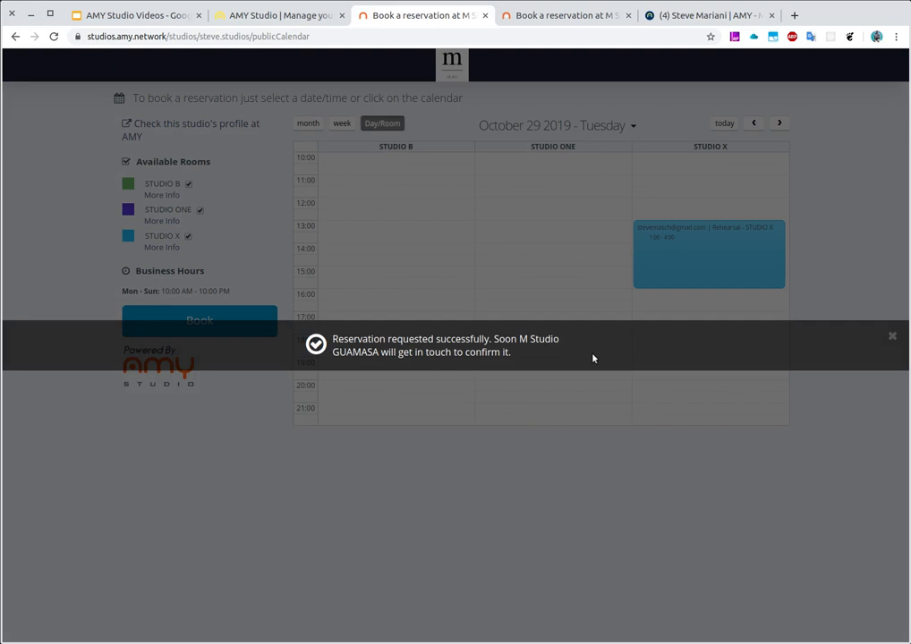
Dismiss the reservation request notice and switch to the AMY Studio management site's calendar
{"action": "left_click", "coordinate": [890, 337]}
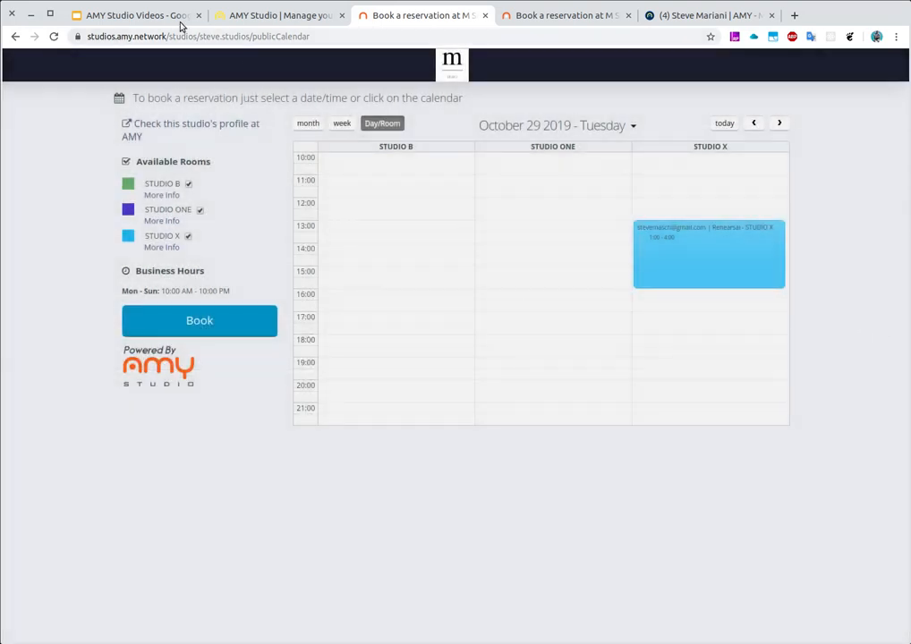
{"action": "left_click", "coordinate": [262, 20]}
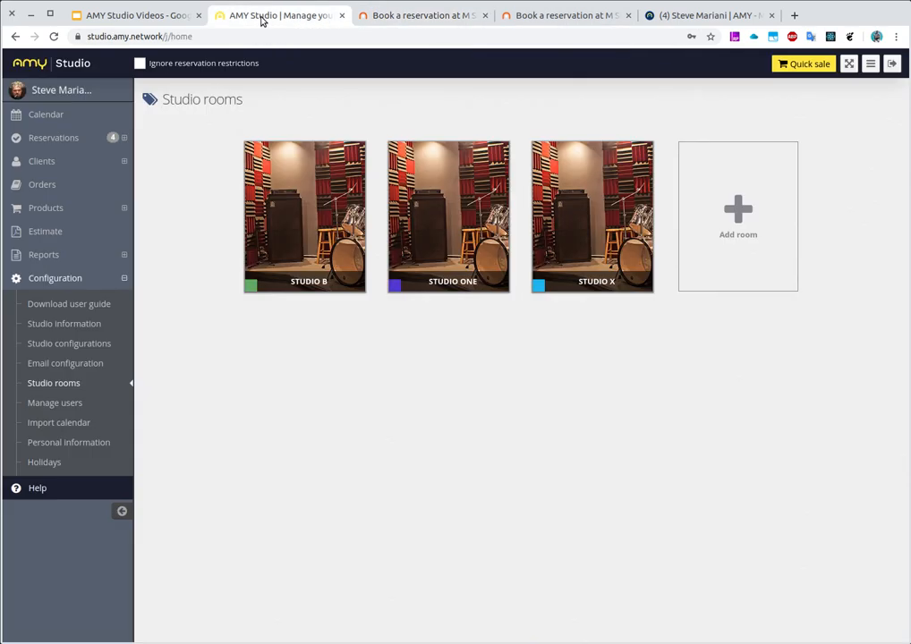
{"action": "left_click", "coordinate": [89, 118]}
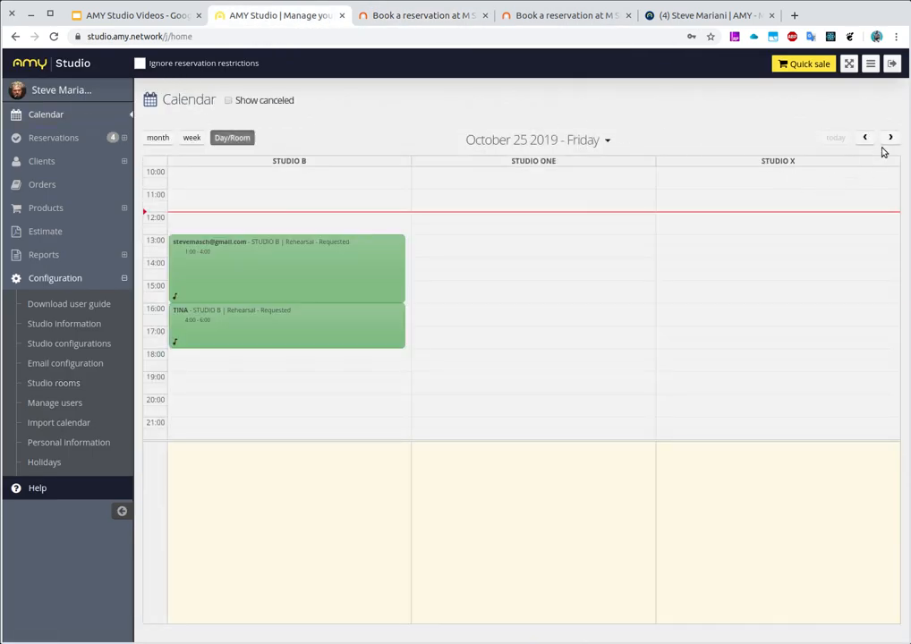
Advance the calendar to October 29 2019, review the costs of the requested STUDIO X rehearsal booking, and close it without saving
{"action": "left_click", "coordinate": [888, 141]}
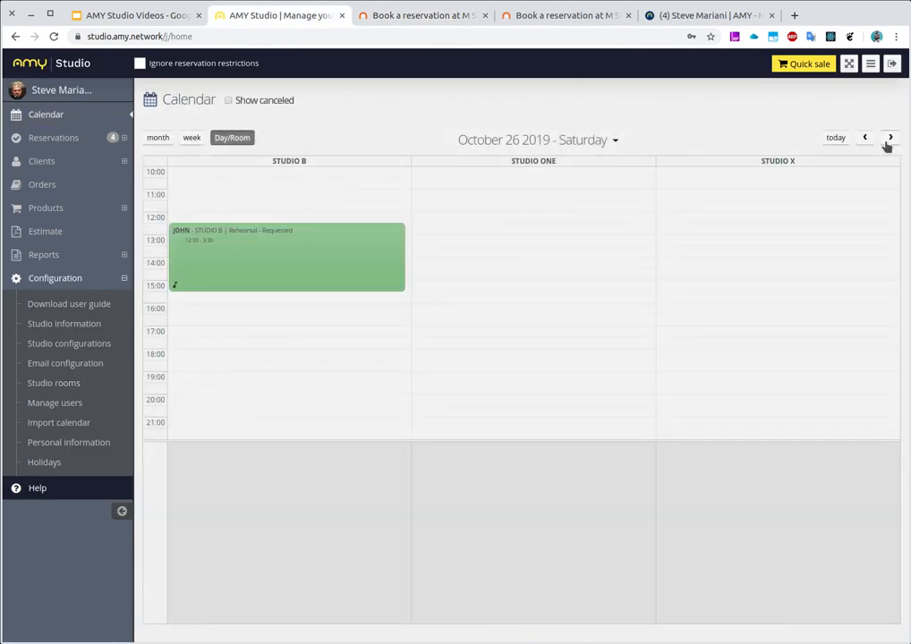
{"action": "left_click", "coordinate": [890, 140]}
{"action": "left_click", "coordinate": [890, 139]}
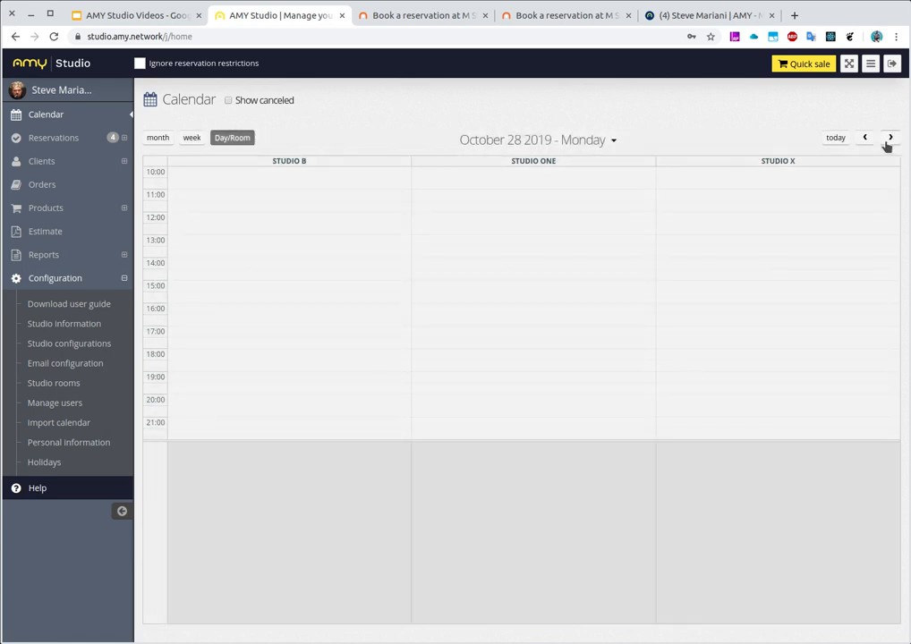
{"action": "left_click", "coordinate": [890, 140]}
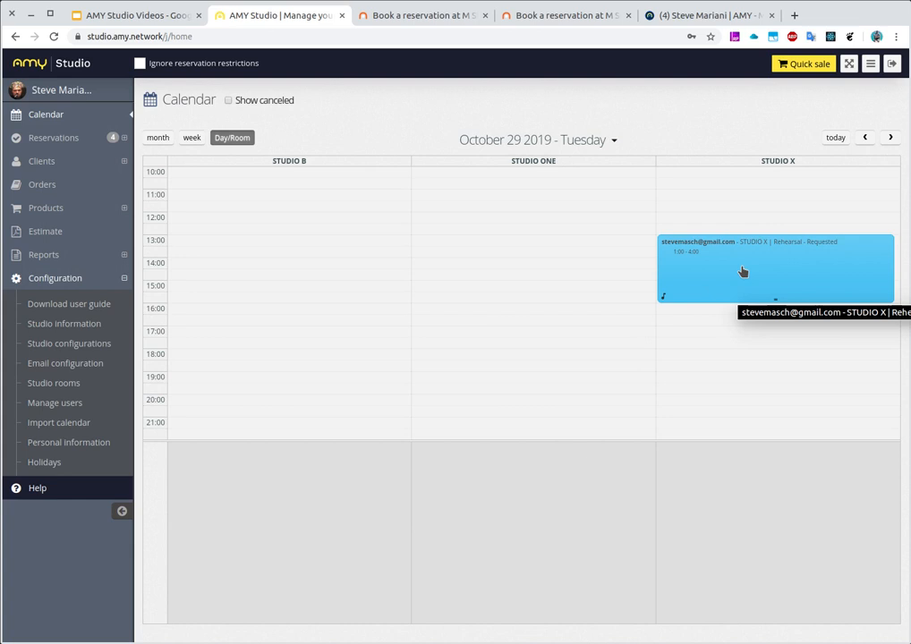
{"action": "left_click", "coordinate": [742, 271]}
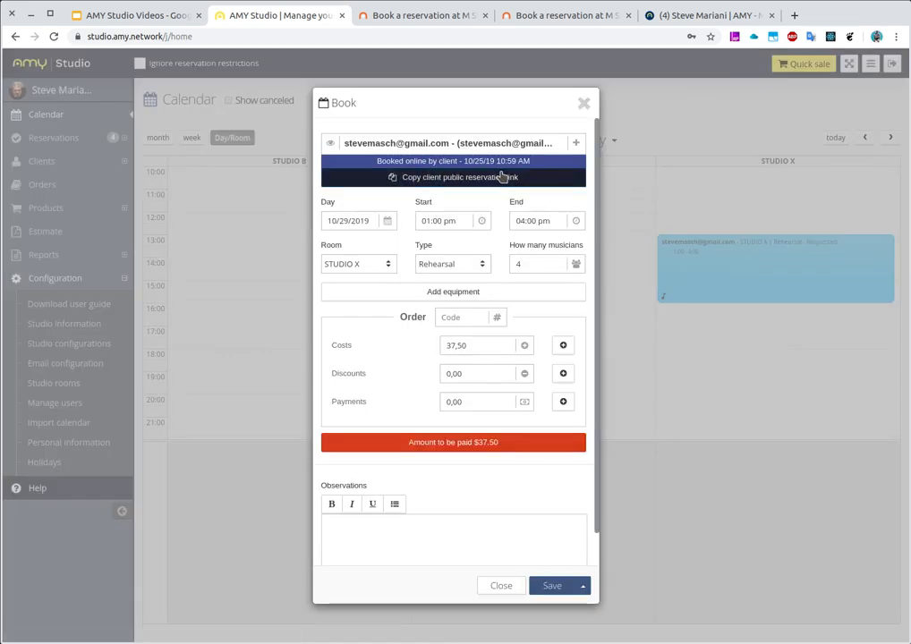
{"action": "left_click", "coordinate": [493, 585]}
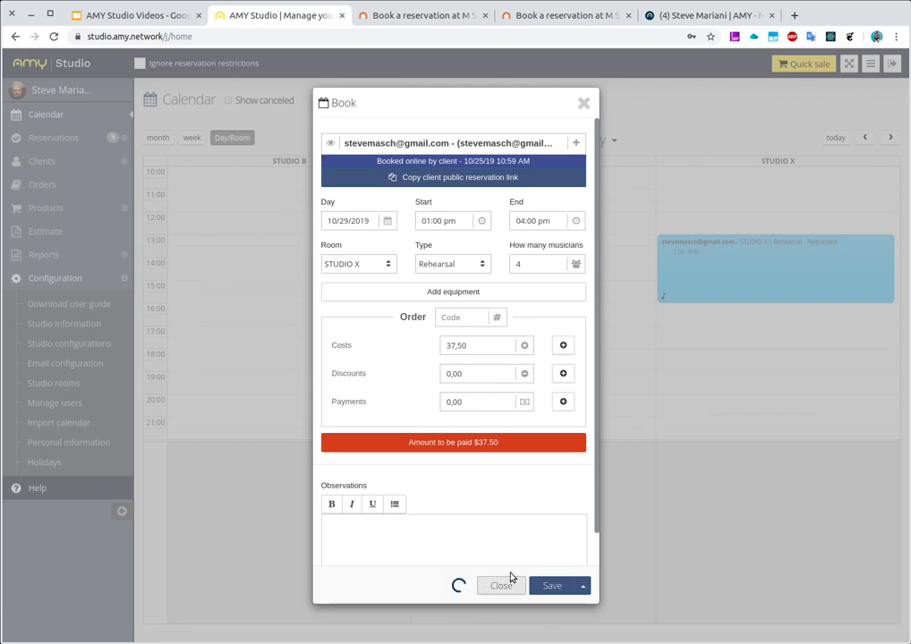